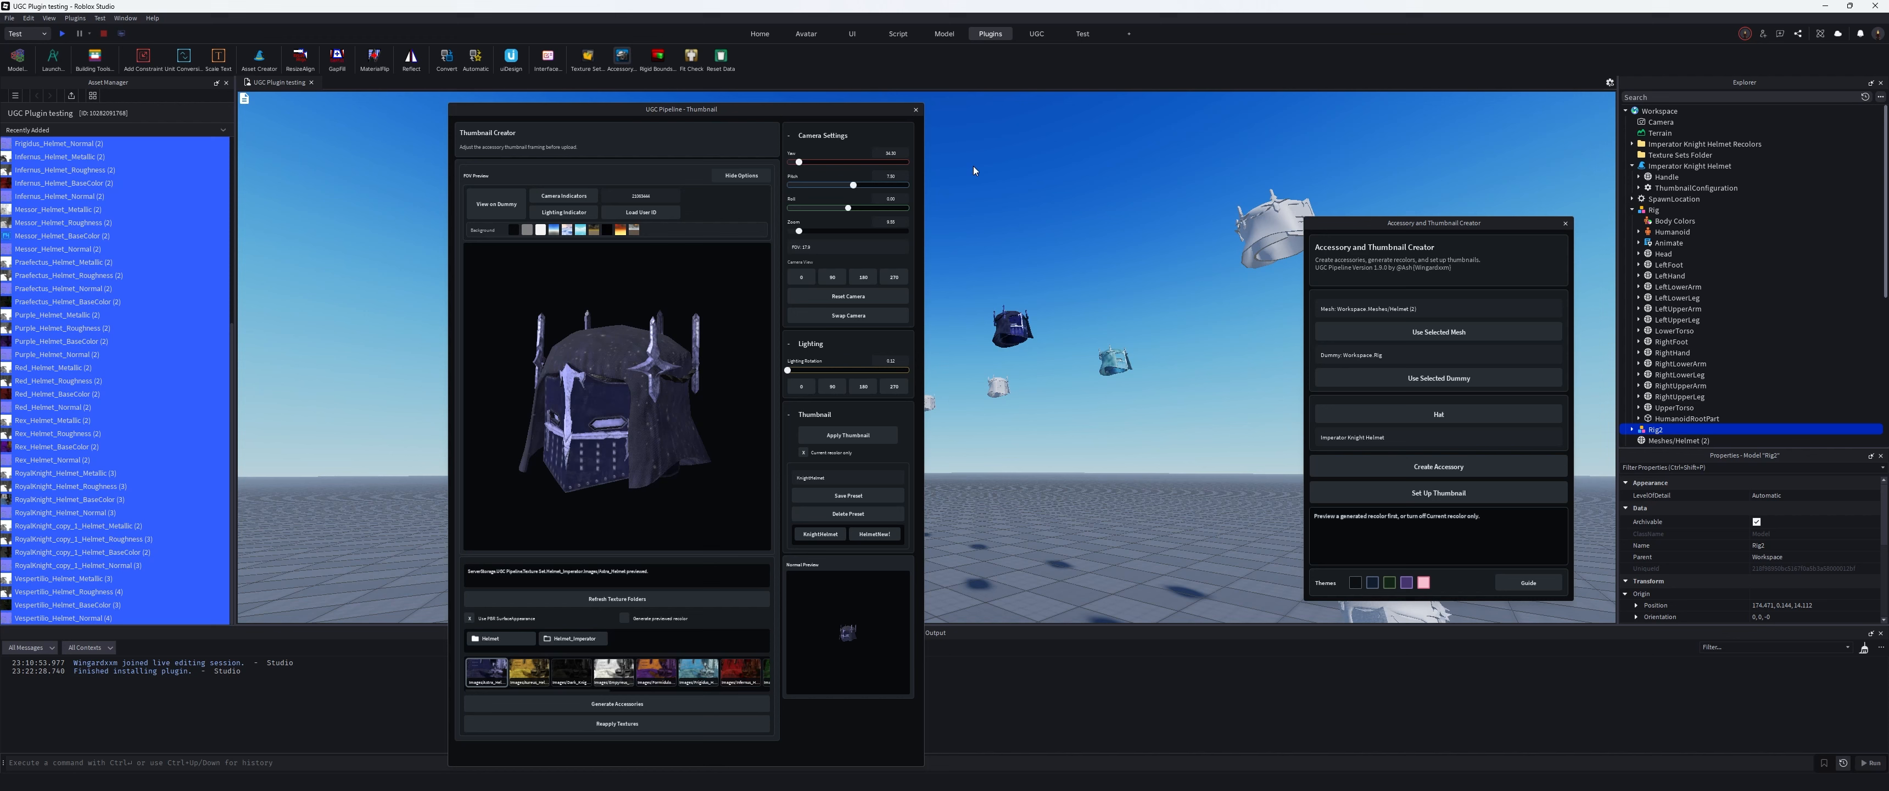
# Load the dark purple Astra recolor in the thumbnail preview, adjust its lighting rotation and camera angle, and apply the thumbnail.
pyautogui.moveTo(974, 170); pyautogui.dragTo(973, 166, button='right')
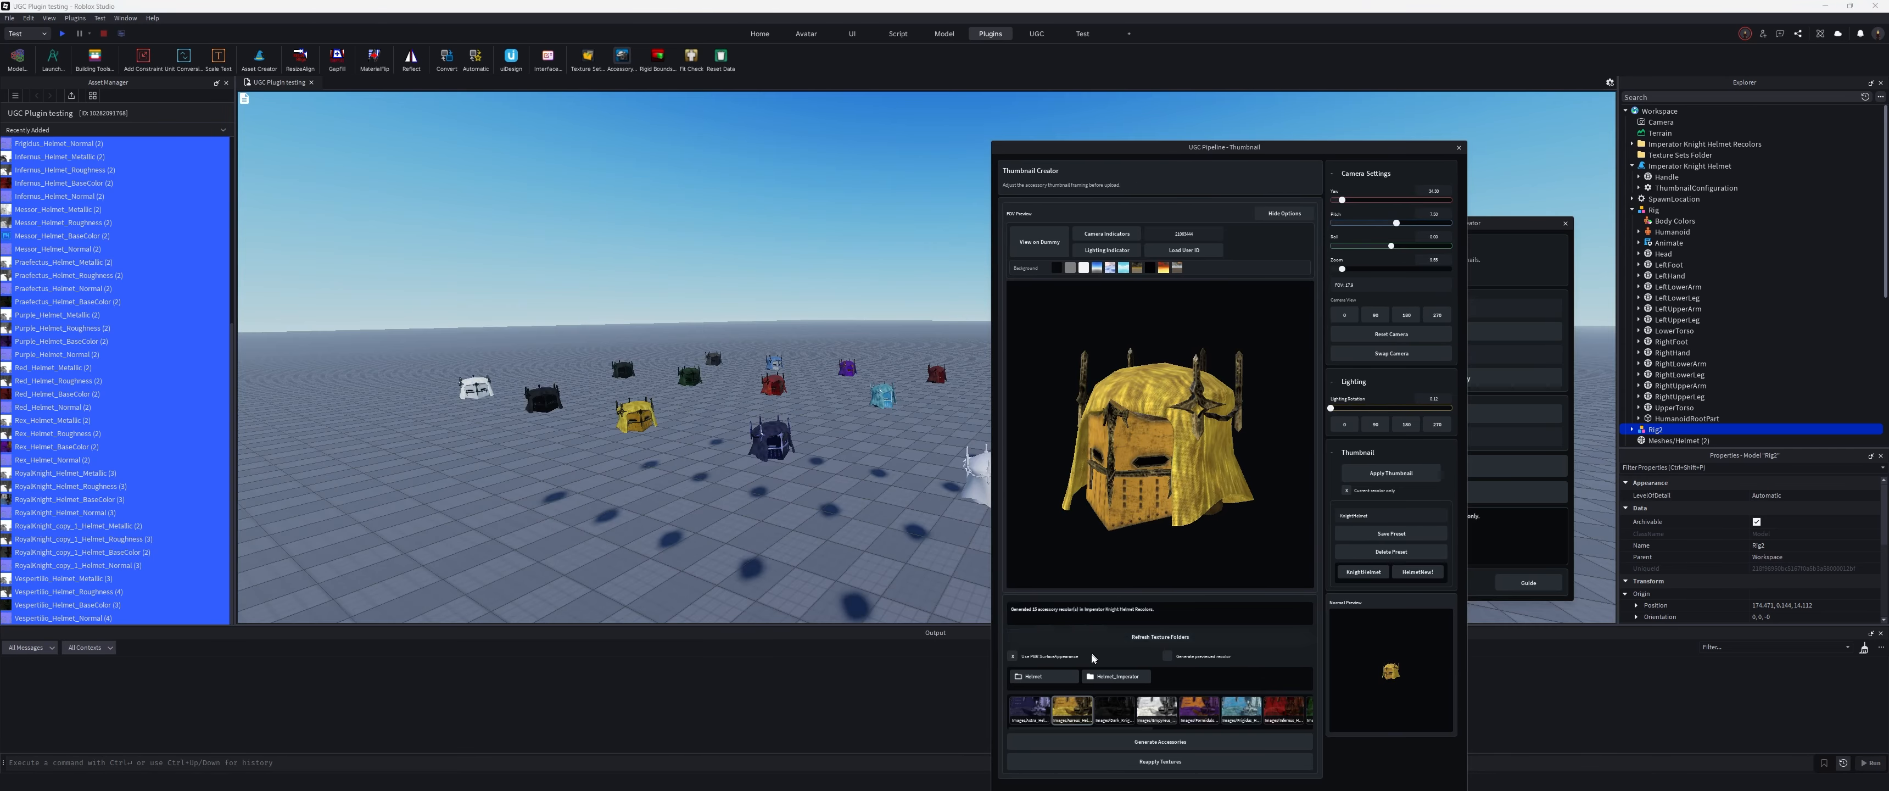
pyautogui.click(1029, 708)
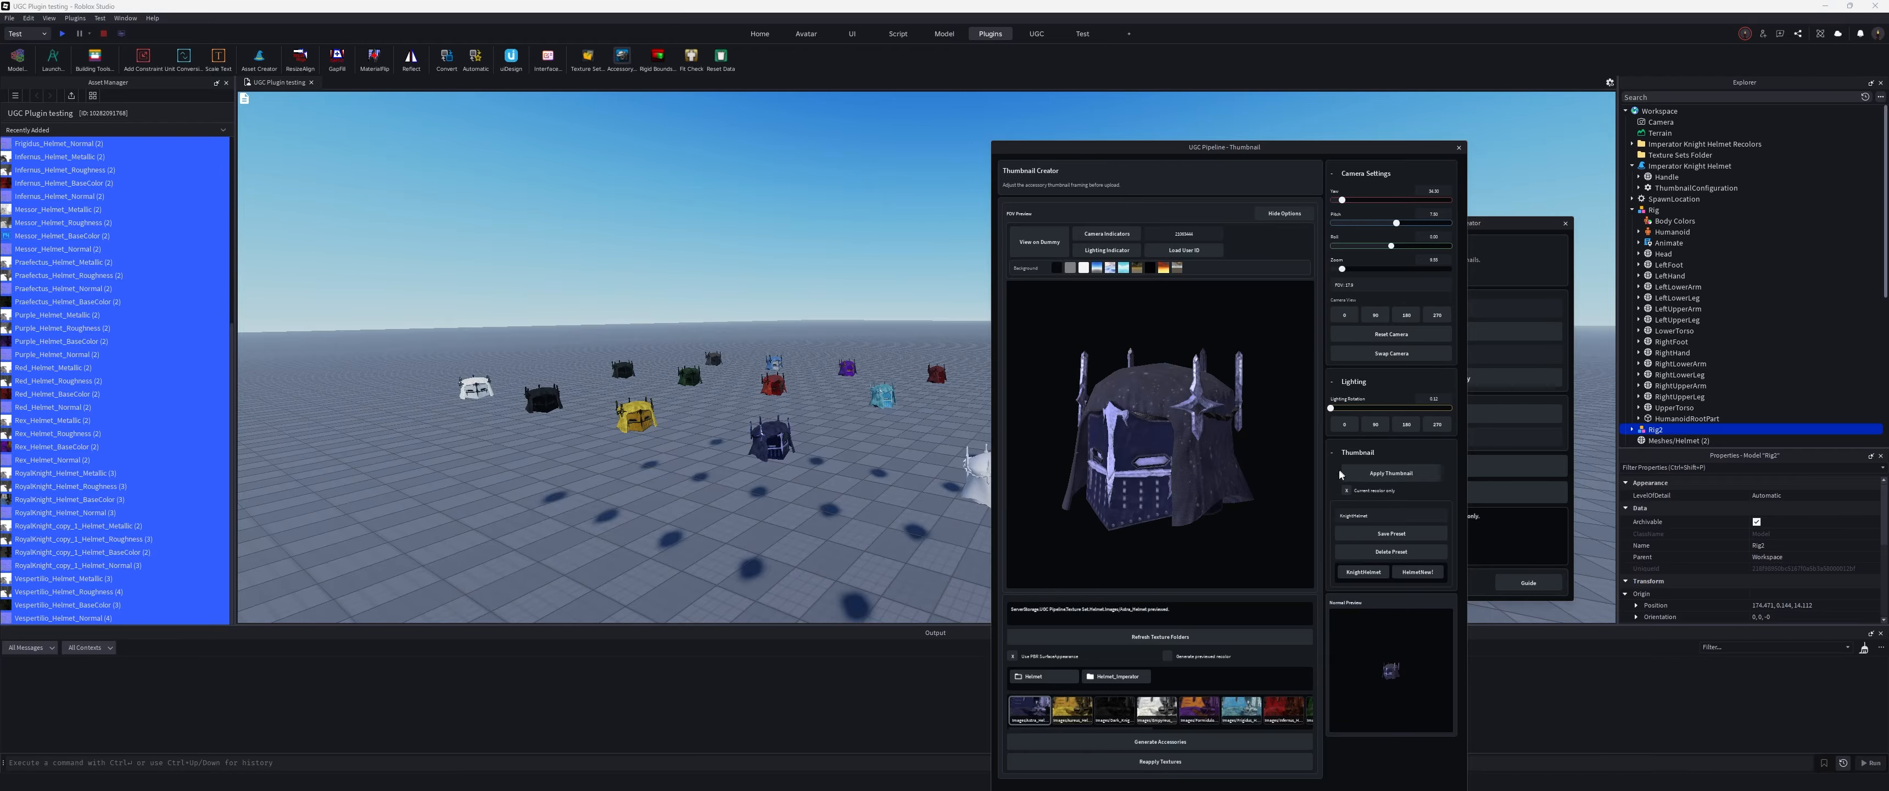
pyautogui.moveTo(1363, 409); pyautogui.dragTo(1370, 411)
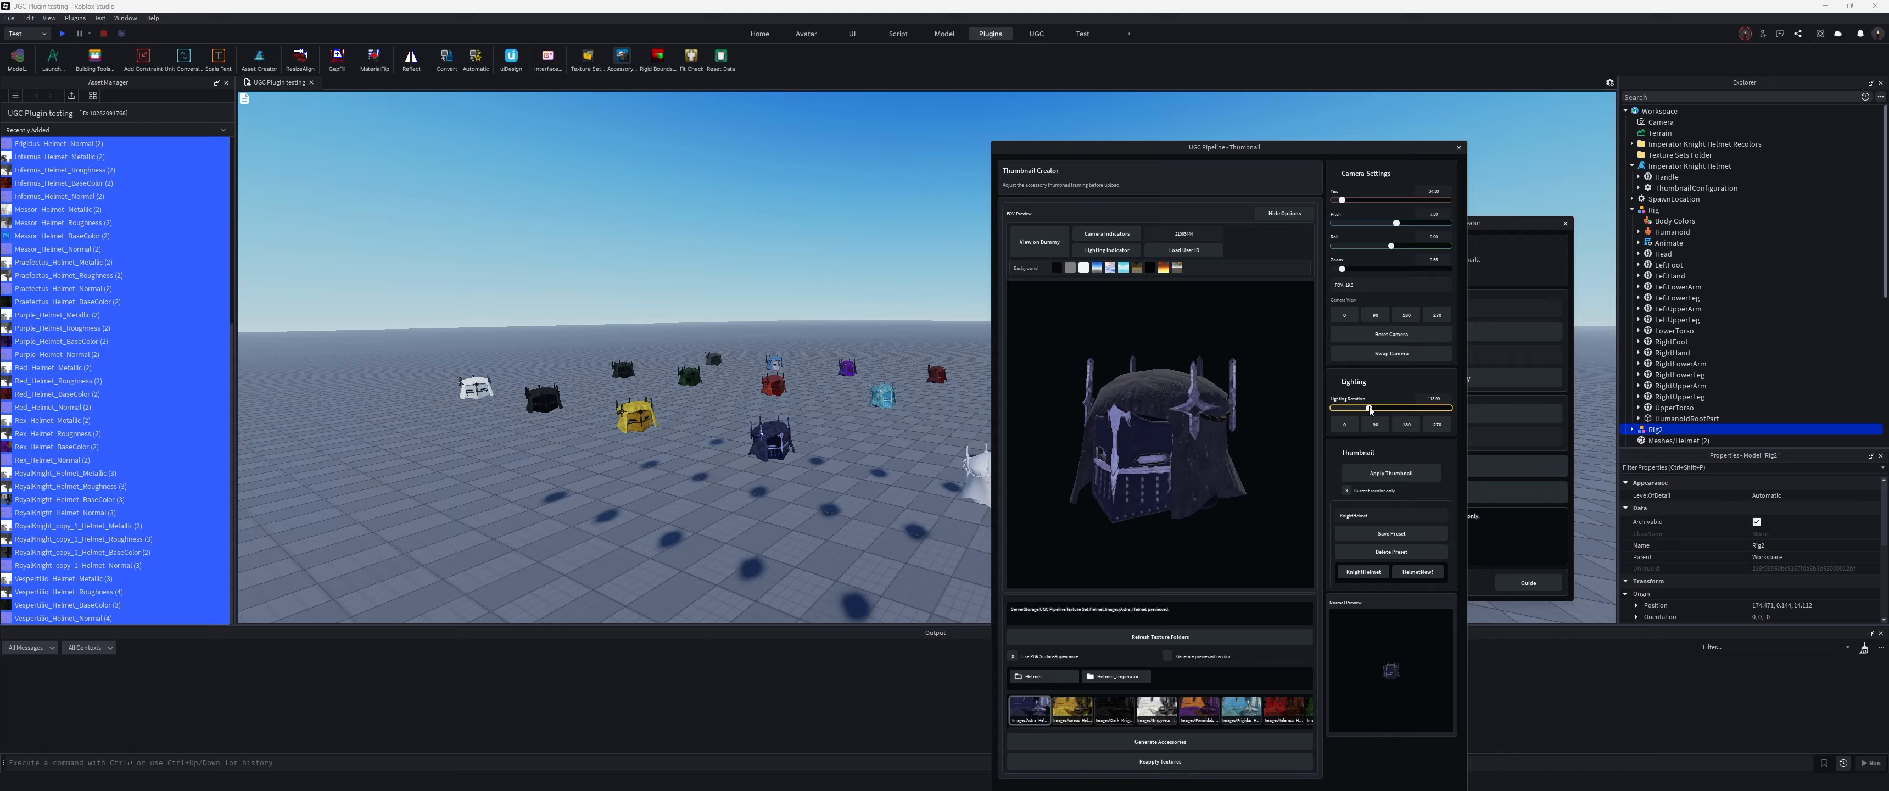
pyautogui.scroll(5, 1188, 450)
pyautogui.moveTo(1250, 448); pyautogui.dragTo(1182, 450)
pyautogui.scroll(-1, 1182, 450)
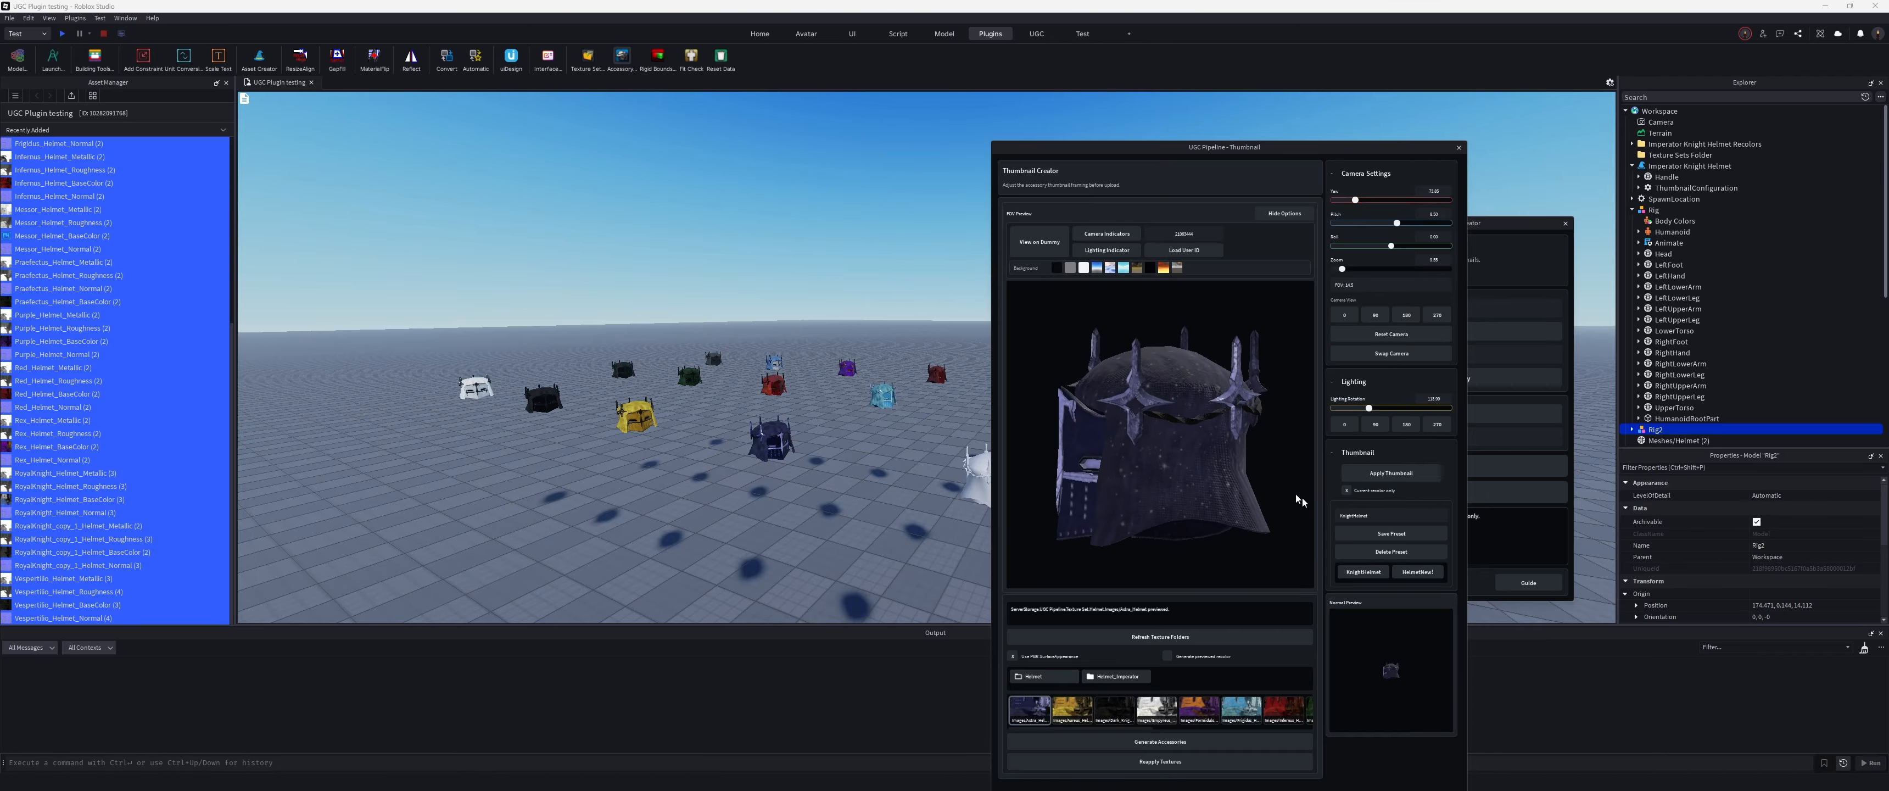
pyautogui.click(1406, 474)
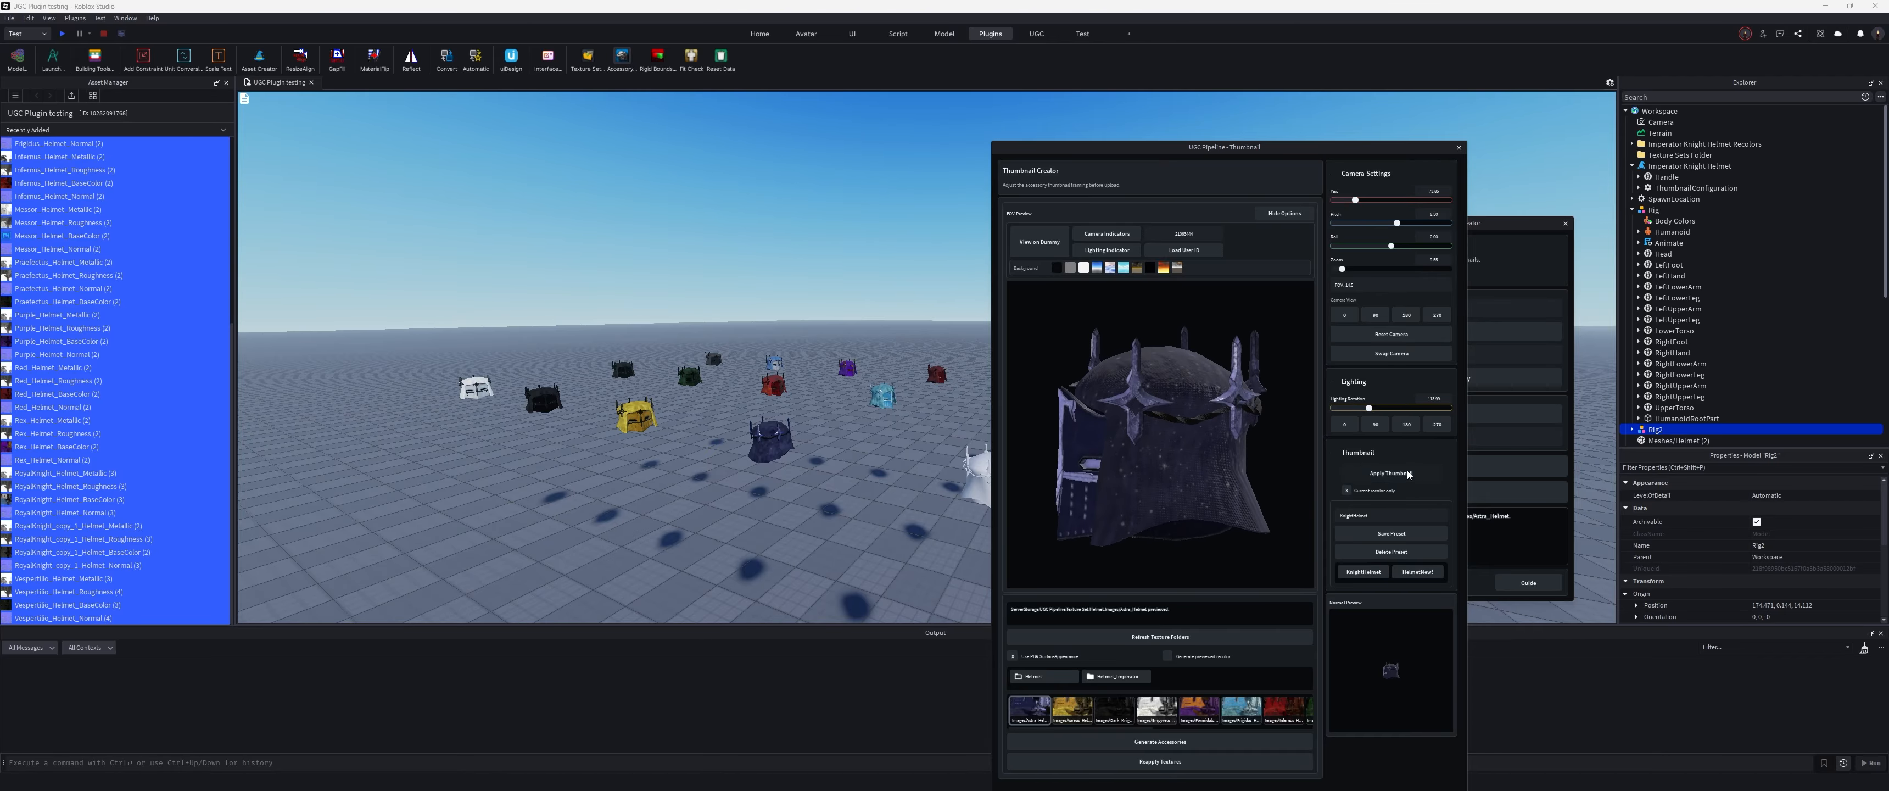
# Turn off the current-version-only limit and apply the thumbnail to all recolors, reapplying it from a more frontal camera angle.
pyautogui.click(1346, 489)
pyautogui.click(1371, 473)
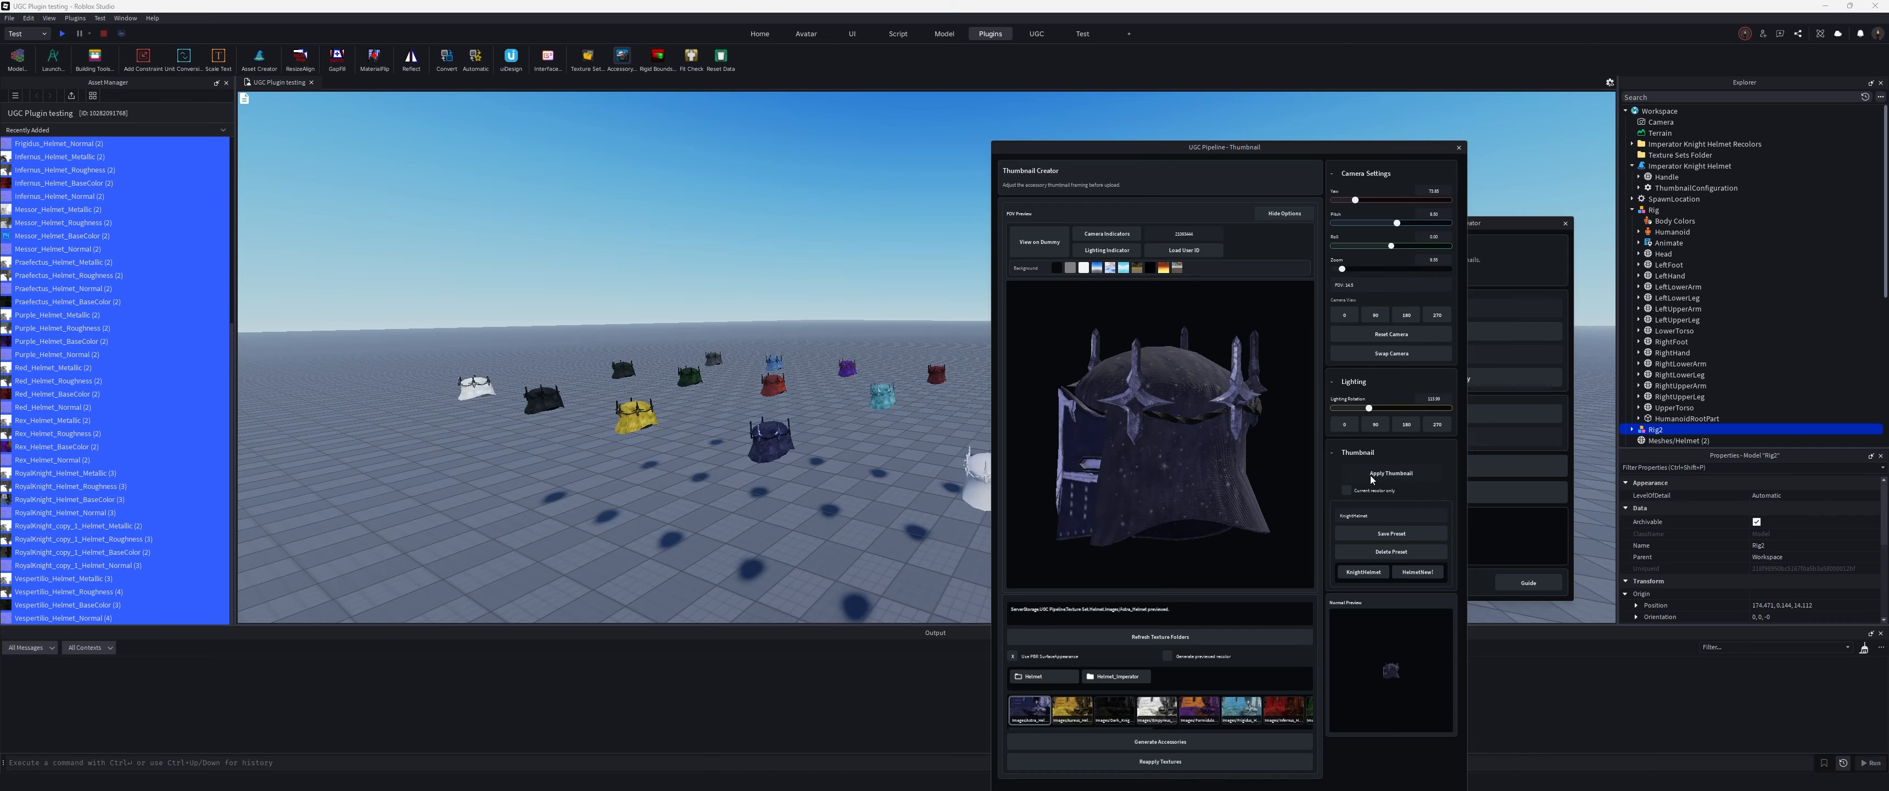
pyautogui.scroll(-5, 1171, 472)
pyautogui.moveTo(1172, 471); pyautogui.dragTo(1251, 480)
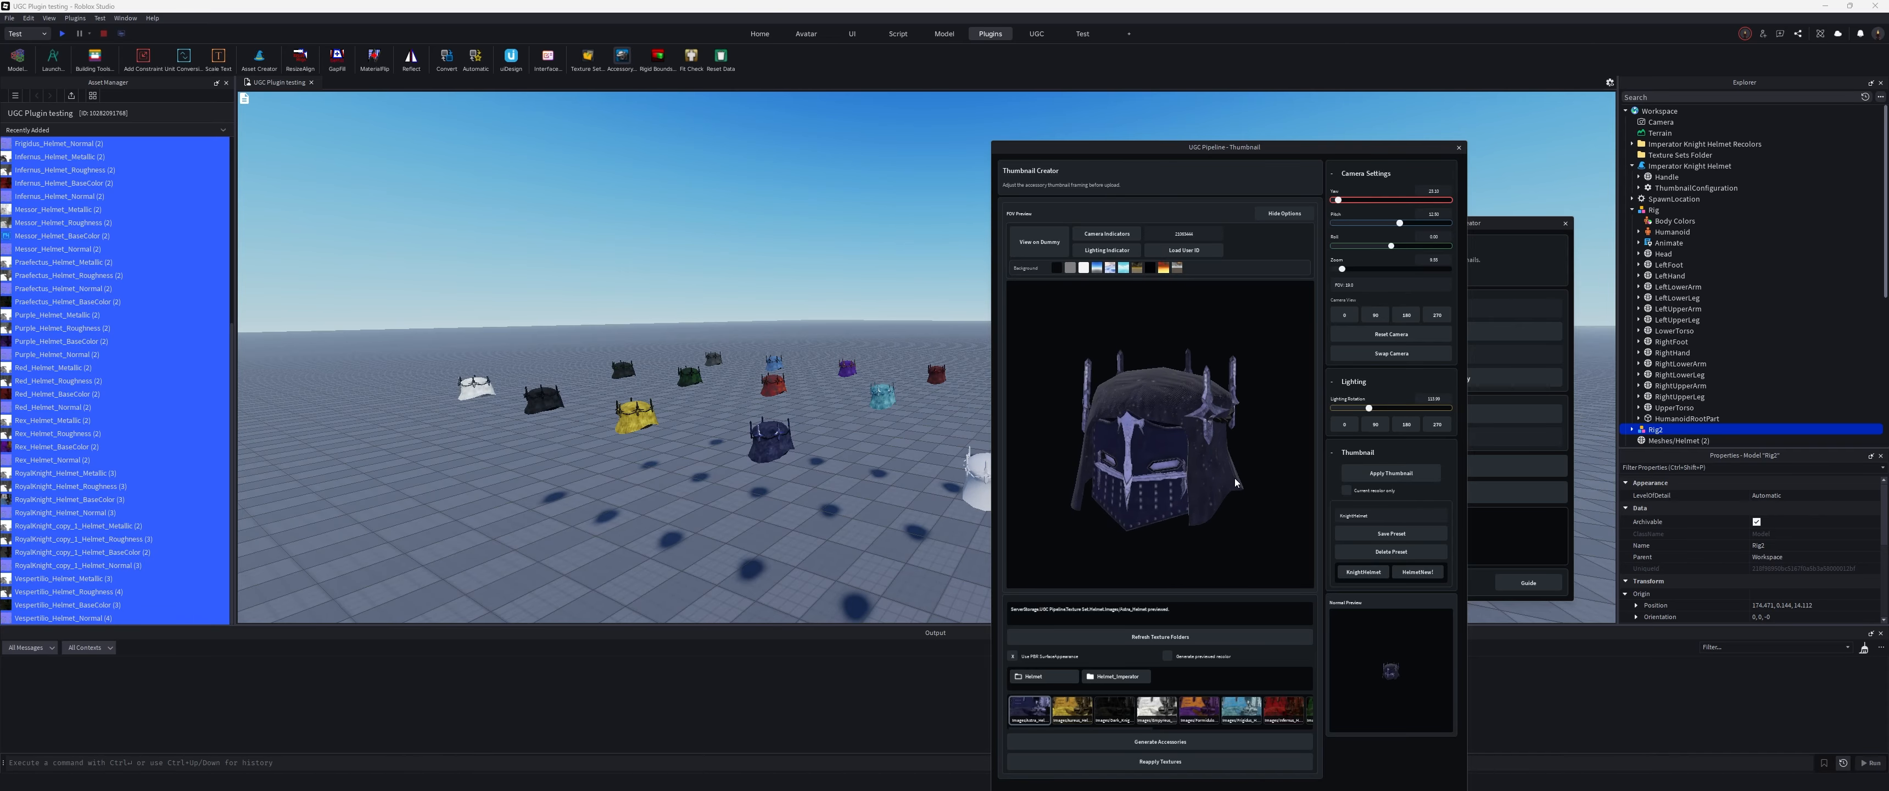
pyautogui.click(1405, 478)
# Turn the helmet to its other side, rotate the lighting, and reapply the thumbnail to all recolors.
pyautogui.moveTo(1145, 448); pyautogui.dragTo(1283, 451)
pyautogui.click(1380, 476)
pyautogui.scroll(-4, 1143, 463)
pyautogui.moveTo(1078, 462); pyautogui.dragTo(1232, 465, button='right')
pyautogui.click(1387, 475)
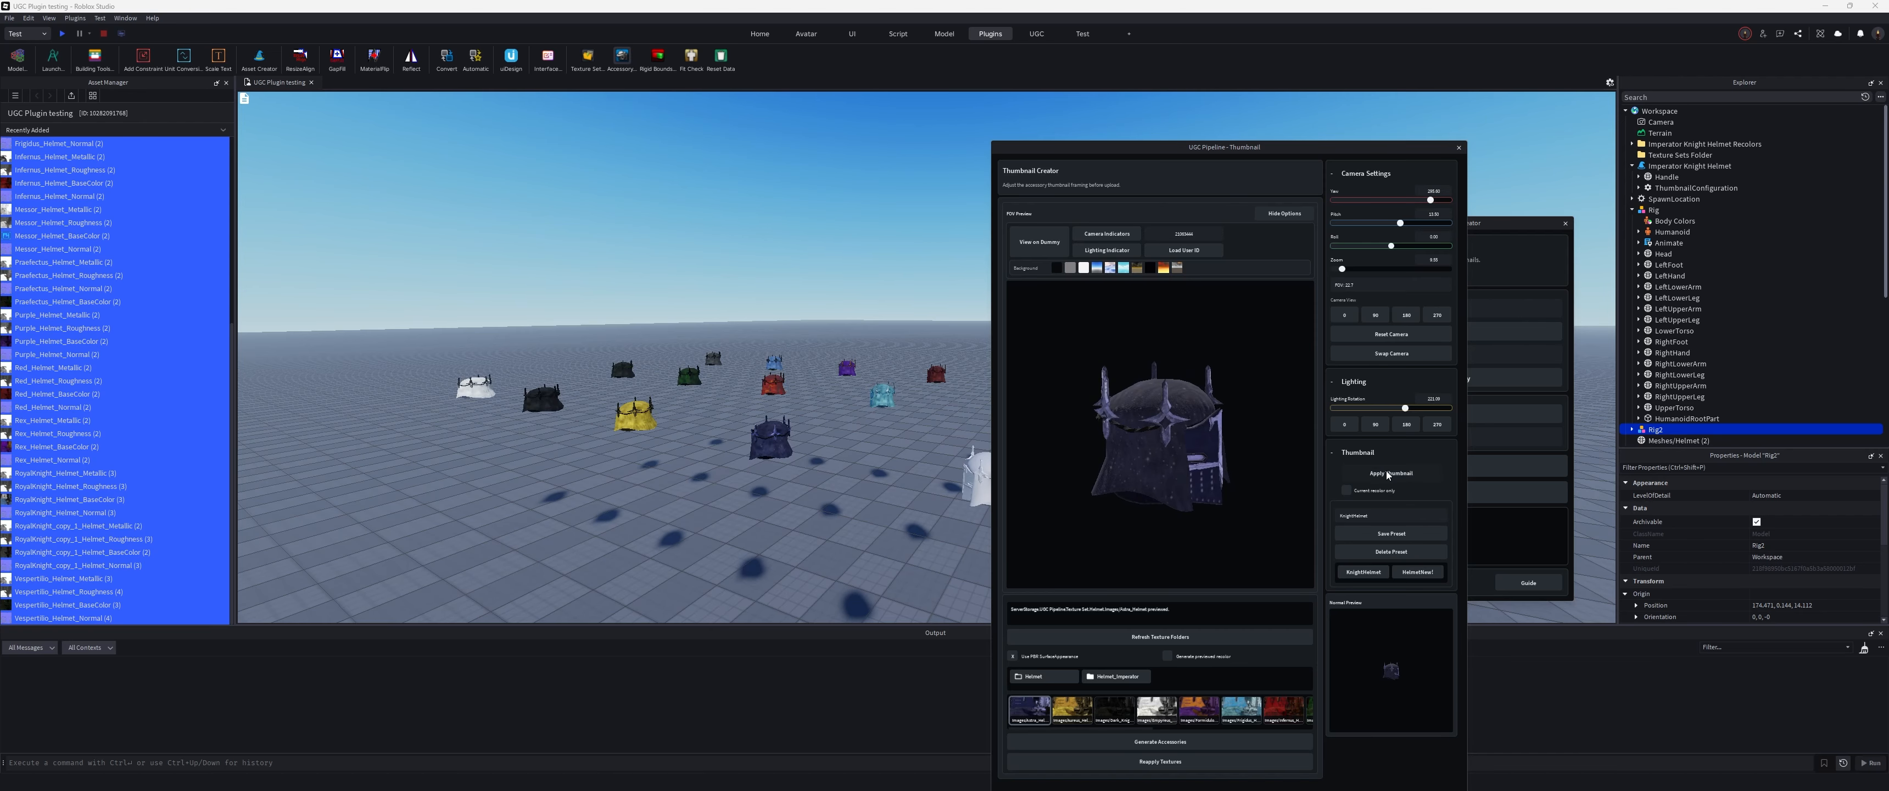
# Limit thumbnail changes to the current version, rotate the lighting to brighten the helmet, and apply the thumbnail.
pyautogui.click(1346, 491)
pyautogui.moveTo(1251, 459); pyautogui.dragTo(1141, 448, button='right')
pyautogui.scroll(4, 1209, 454)
pyautogui.scroll(-3, 1141, 448)
pyautogui.click(1388, 474)
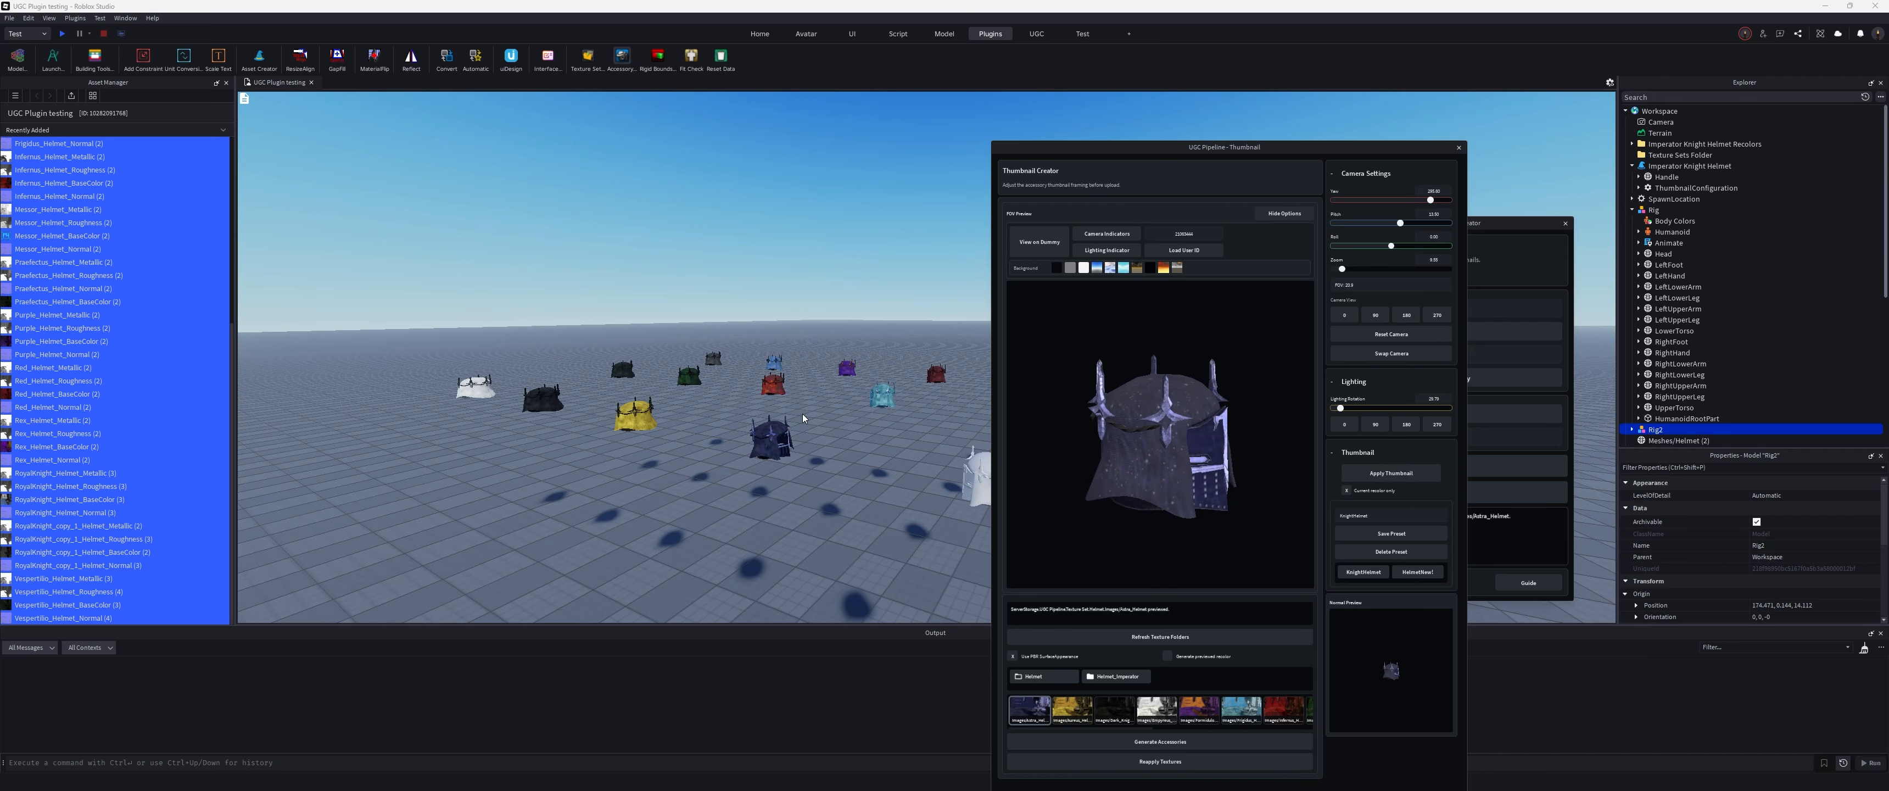
# Close the Thumbnail and the Accessory and Thumbnail Creator windows and clear the selection.
pyautogui.press('d')
pyautogui.moveTo(803, 413); pyautogui.dragTo(855, 413, button='right')
pyautogui.press('a')
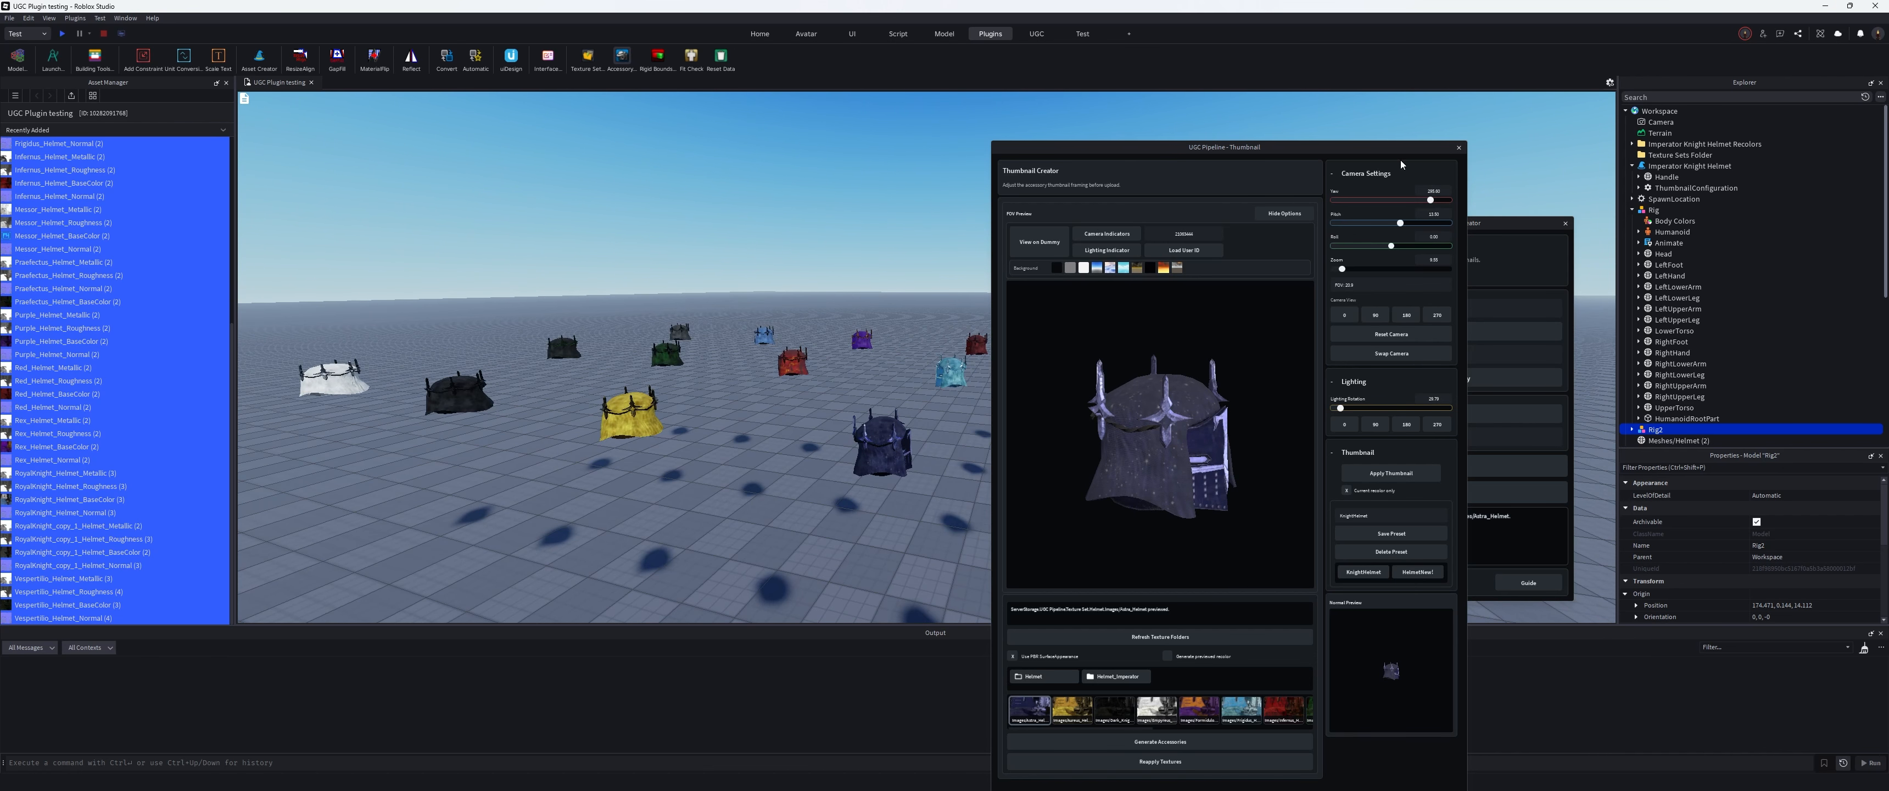
pyautogui.click(1458, 148)
pyautogui.click(1565, 223)
pyautogui.click(1109, 266)
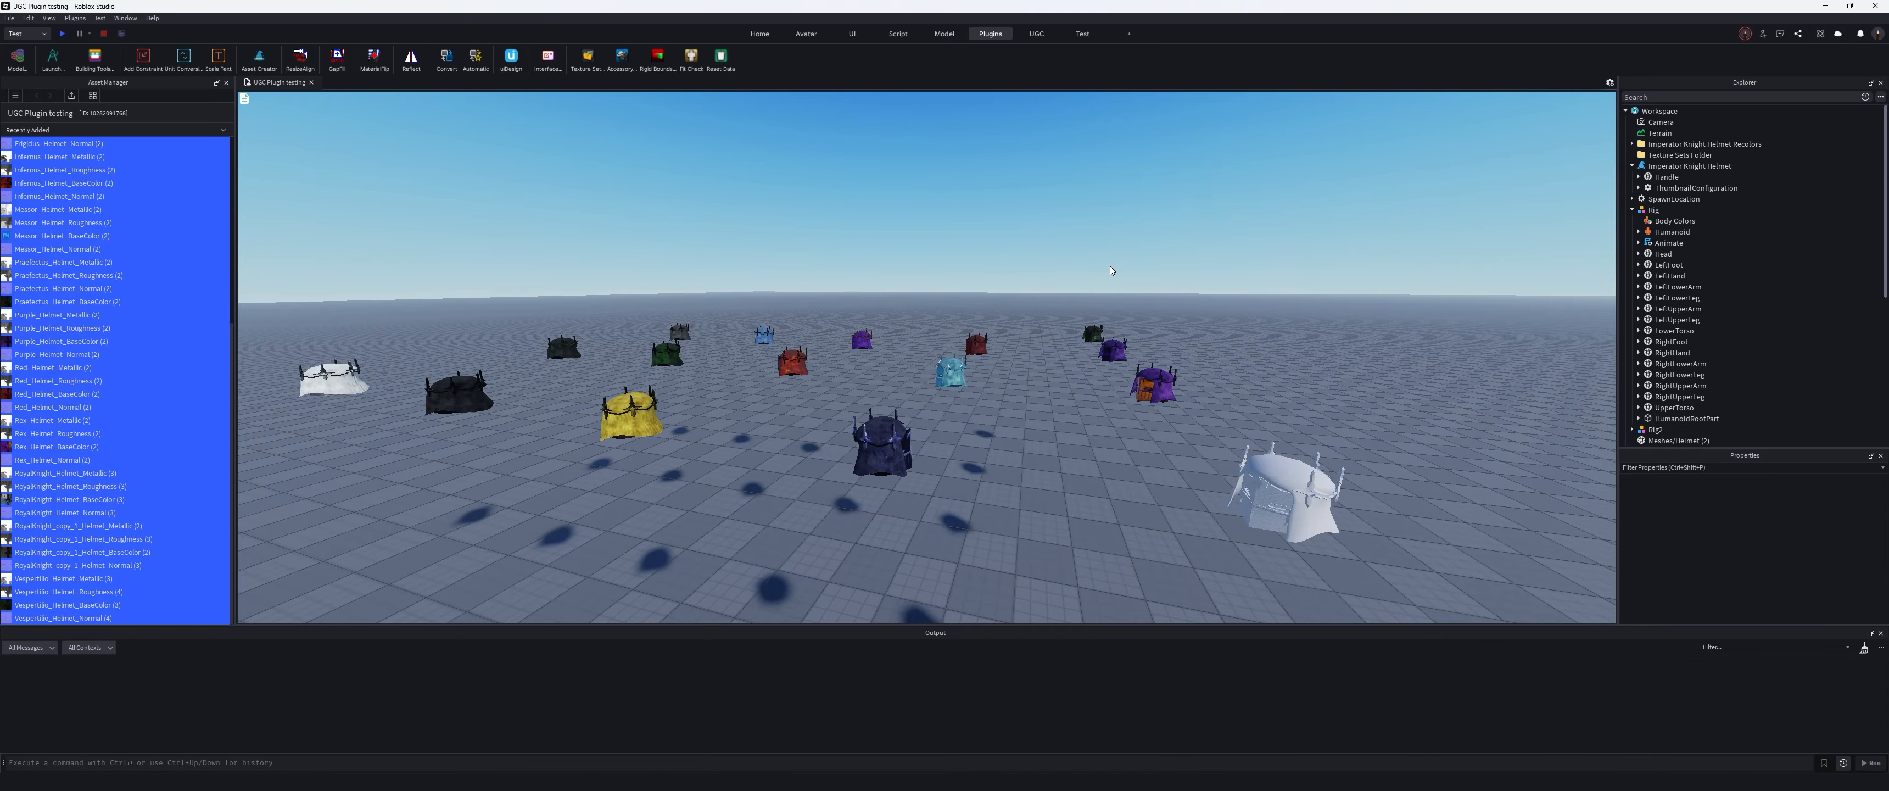
pyautogui.press('w')
pyautogui.moveTo(1109, 265); pyautogui.dragTo(1109, 265, button='right')
pyautogui.press('d')
pyautogui.press('w')
pyautogui.press('d')
pyautogui.press('w')
pyautogui.press('s')
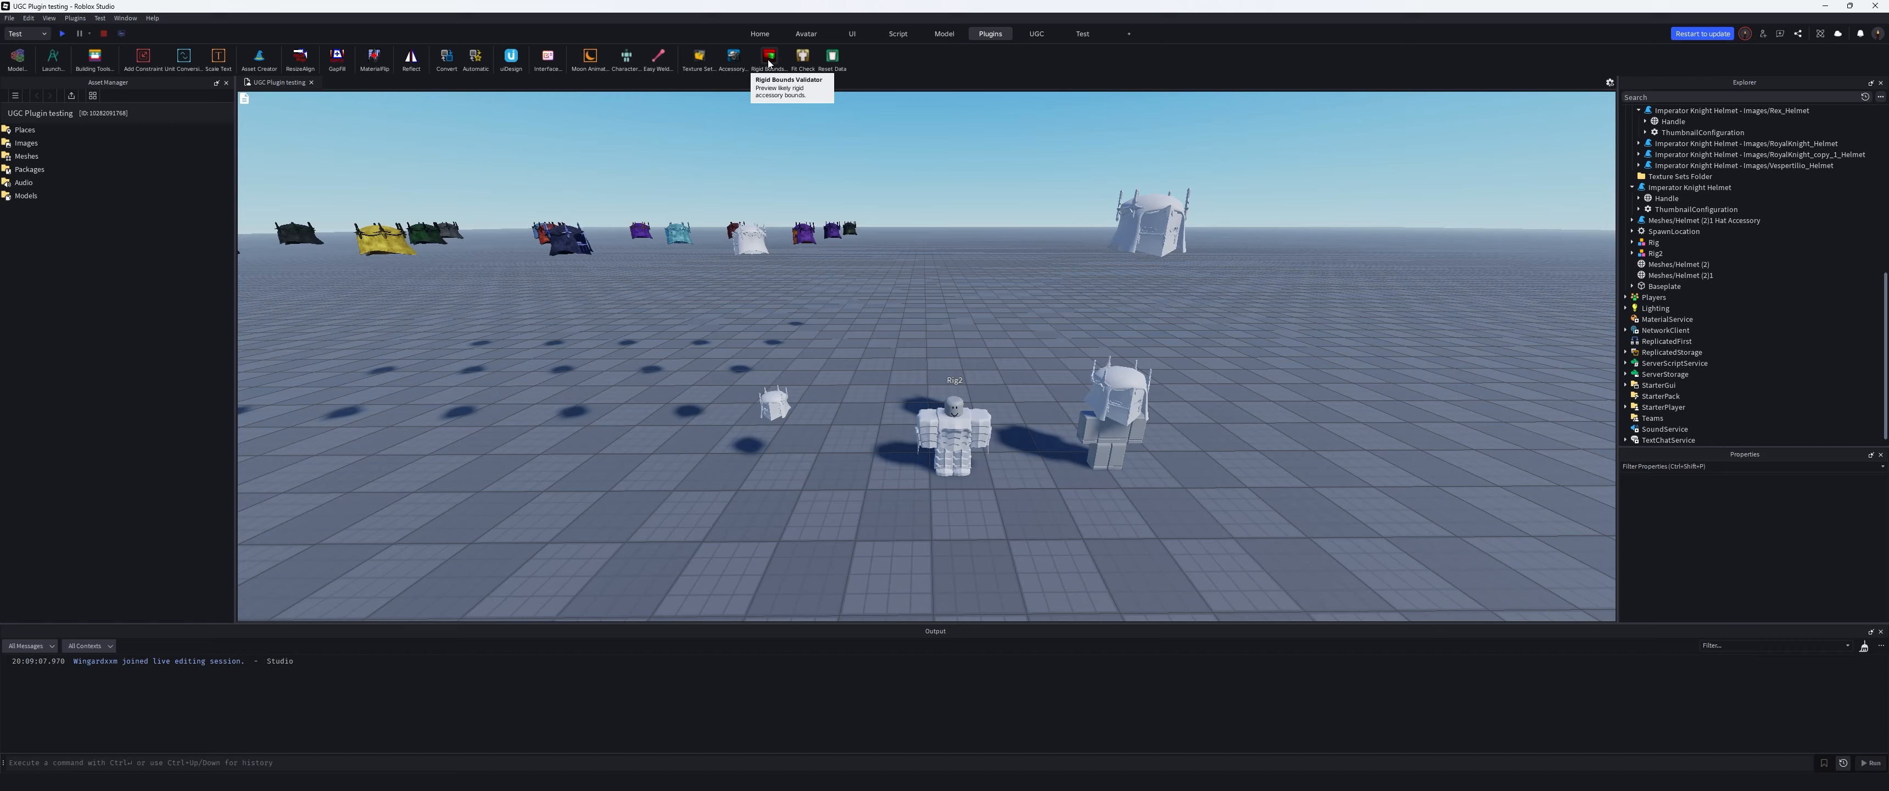
# Open the Rigid Bounds Validator and check the bounds of the plain Imperator Knight Helmet and the Astra and Aureus recolors together.
pyautogui.click(768, 59)
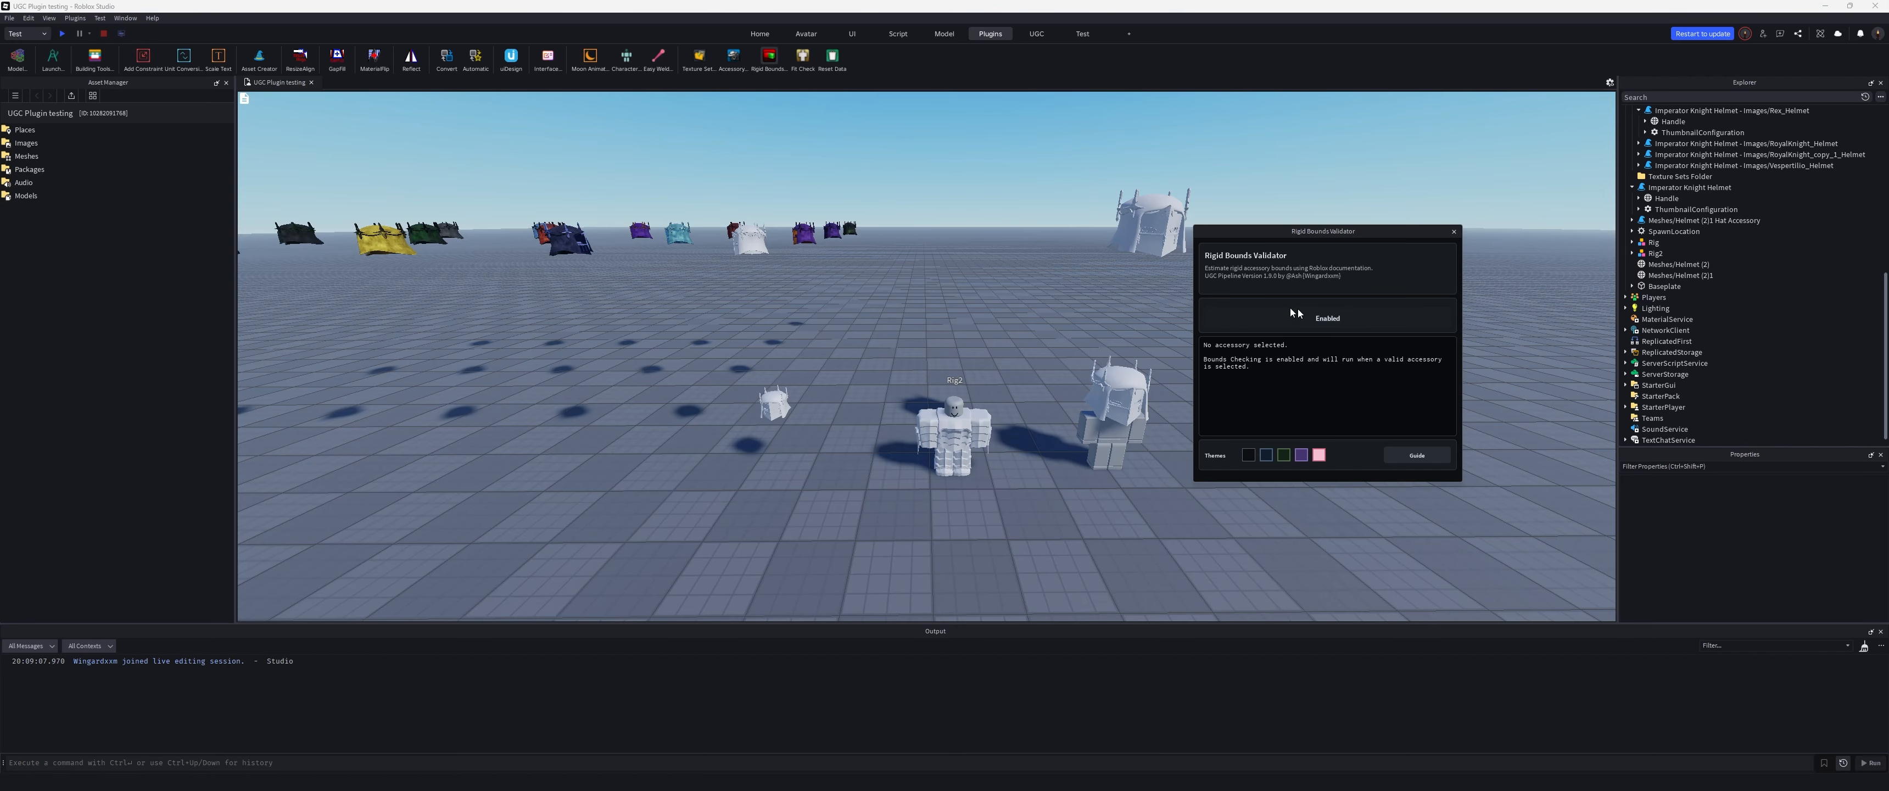
pyautogui.moveTo(911, 282); pyautogui.dragTo(910, 282, button='right')
pyautogui.click(929, 375)
pyautogui.keyDown('ctrl'); pyautogui.click(775, 371); pyautogui.keyUp('ctrl')
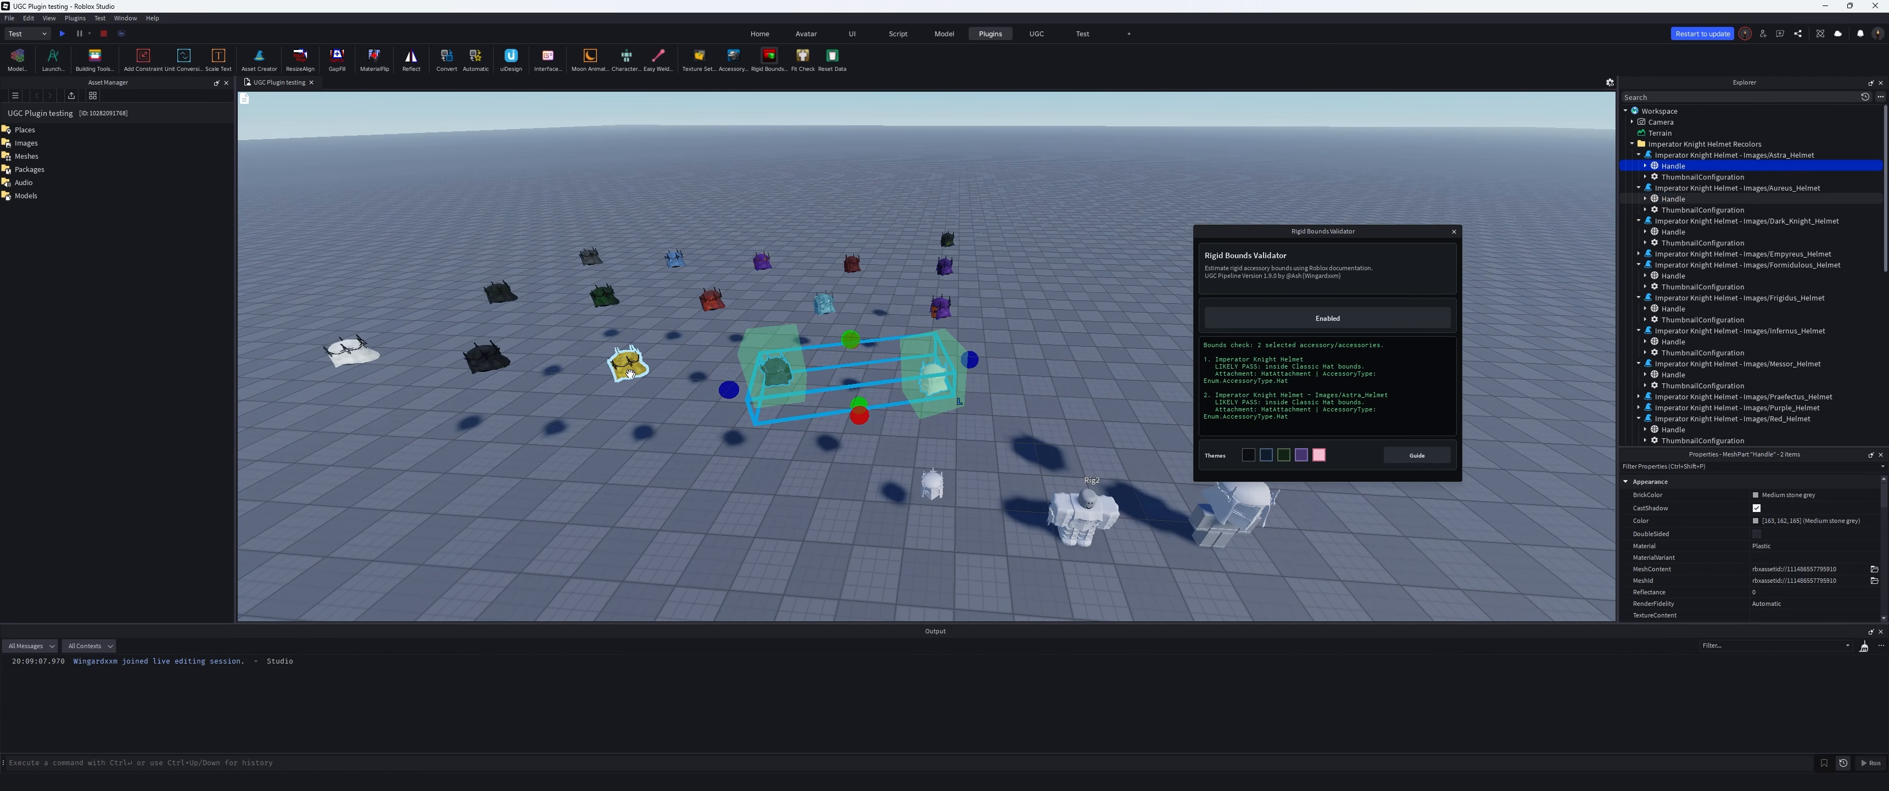
pyautogui.keyDown('ctrl'); pyautogui.click(612, 363); pyautogui.keyUp('ctrl')
# Box-select the whole group of helmet accessories to check all their bounds at once.
pyautogui.moveTo(595, 365); pyautogui.dragTo(595, 364, button='right')
pyautogui.moveTo(461, 183); pyautogui.dragTo(998, 386)
pyautogui.moveTo(998, 387); pyautogui.dragTo(999, 386, button='right')
pyautogui.click(998, 387)
pyautogui.moveTo(505, 277); pyautogui.dragTo(1088, 446)
# Examine the oversized white helmet's bounds up close, clear the group selection, and select that helmet on its own.
pyautogui.press('w')
pyautogui.moveTo(1088, 430); pyautogui.dragTo(1089, 430, button='right')
pyautogui.press('w')
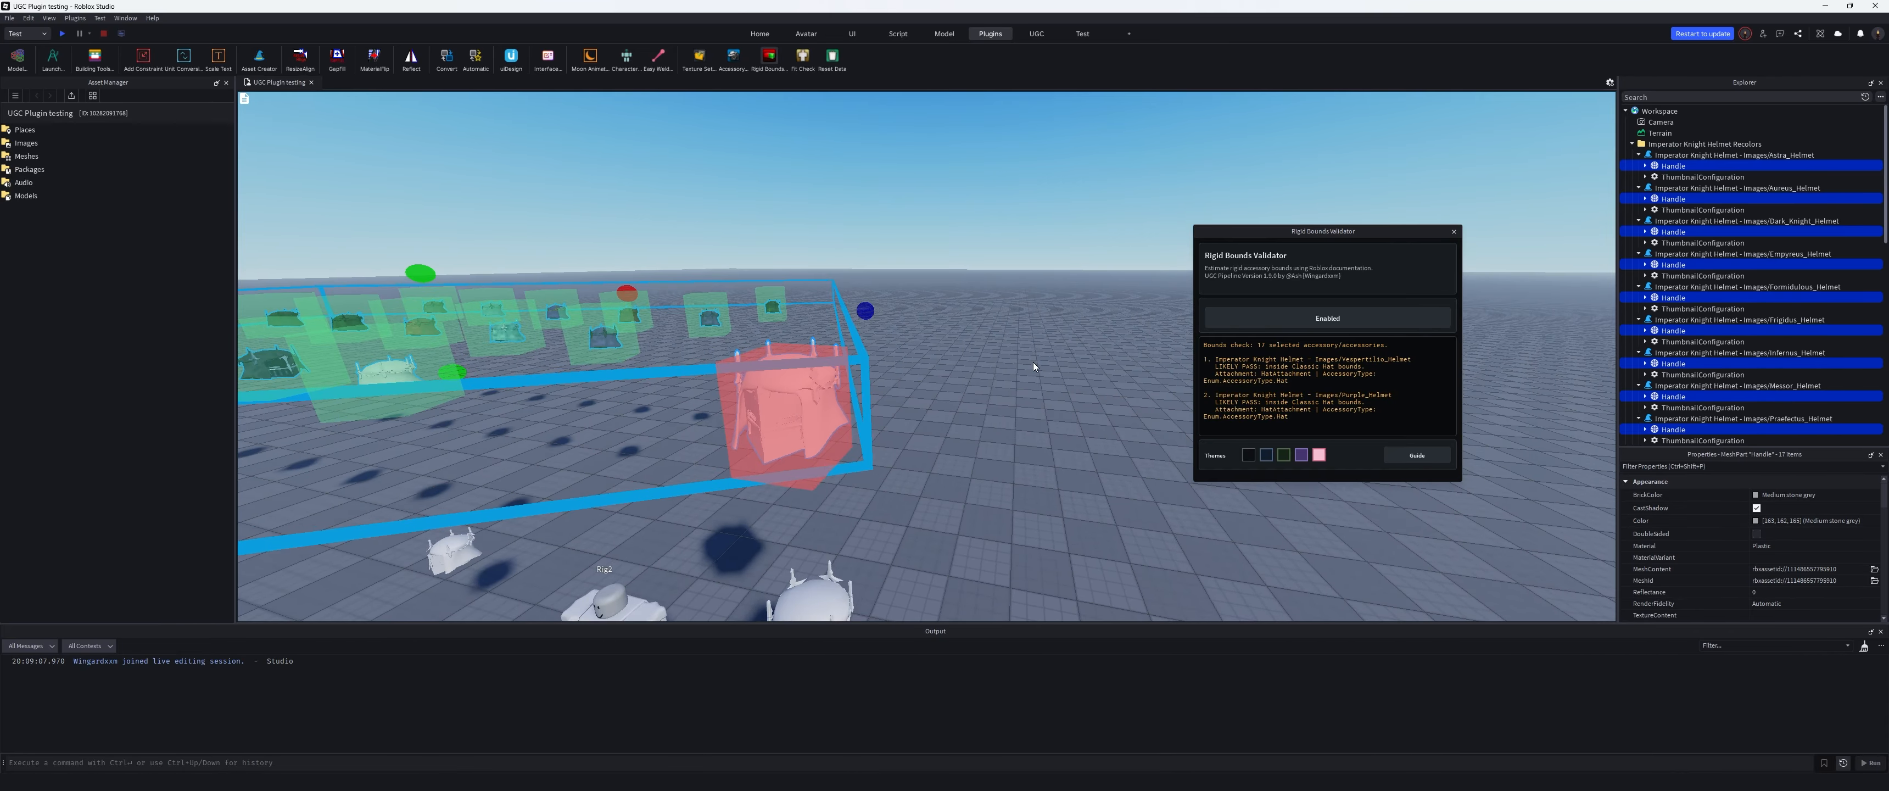
pyautogui.press('w')
pyautogui.click(1046, 349)
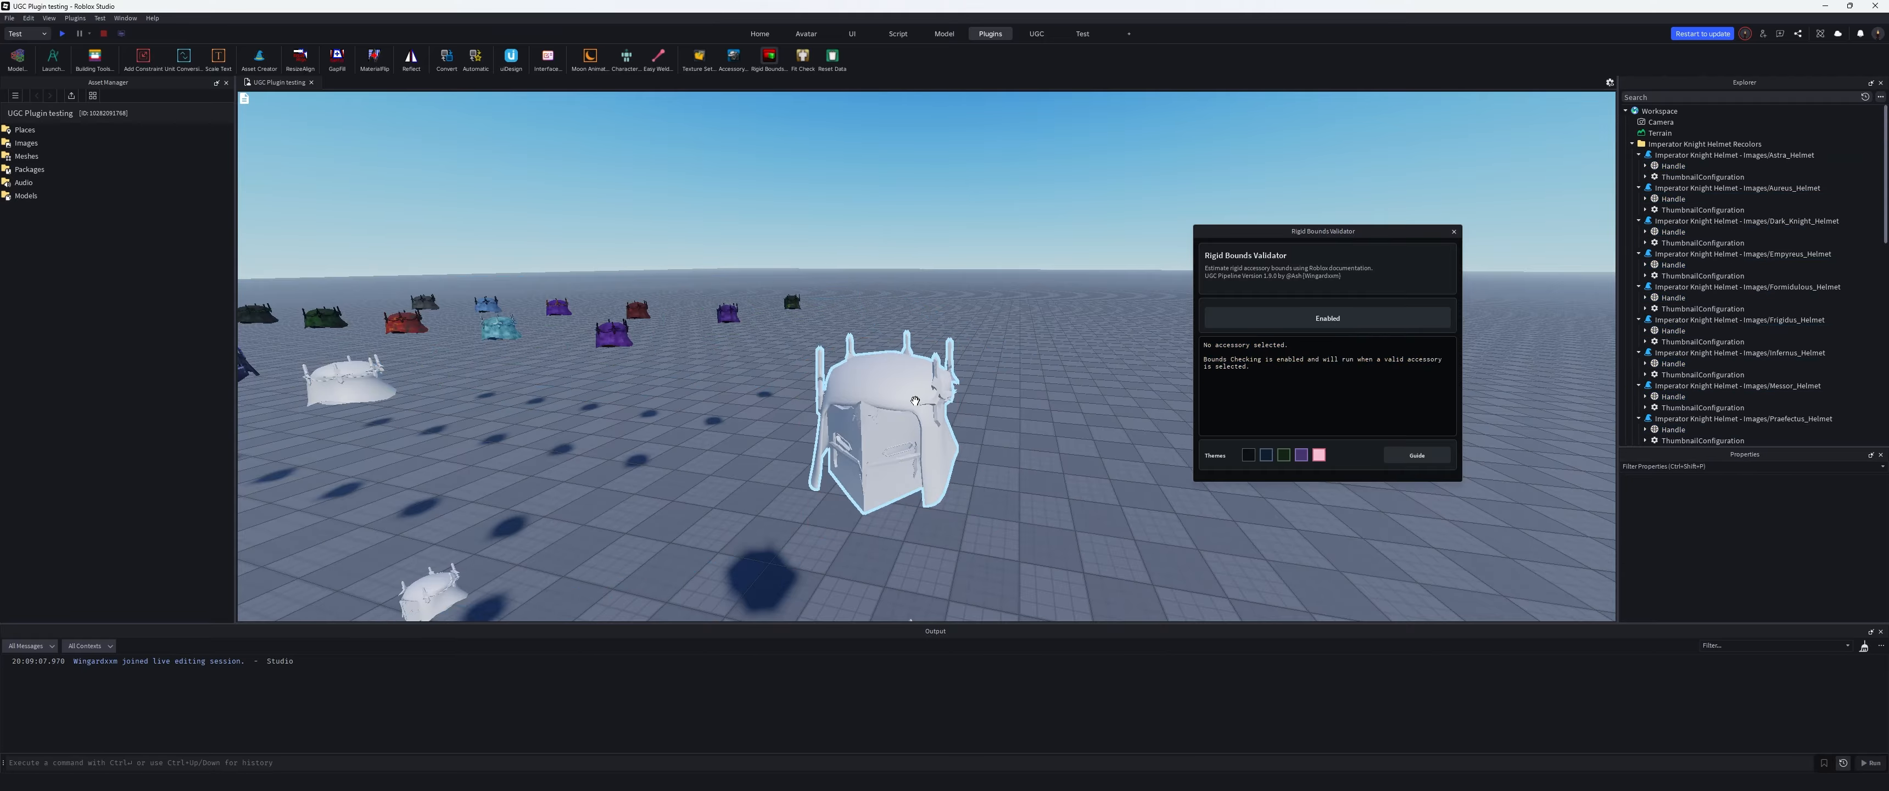
pyautogui.click(879, 440)
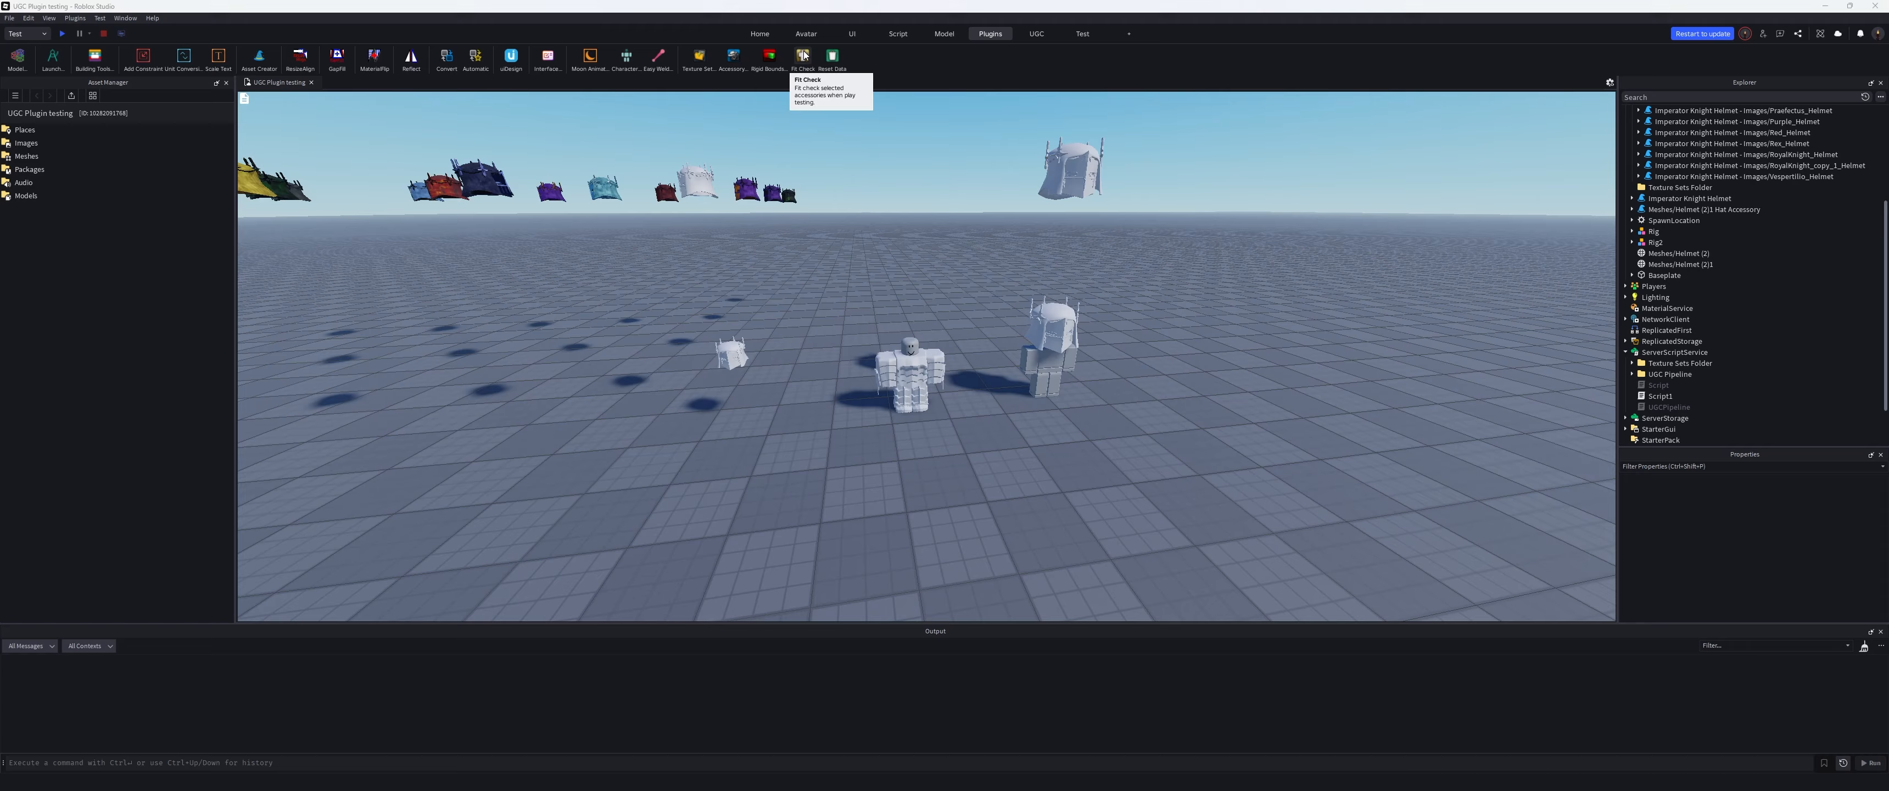
# Open Fit Check and add the Astra helmet to the accessories to wear.
pyautogui.click(802, 59)
pyautogui.press('w')
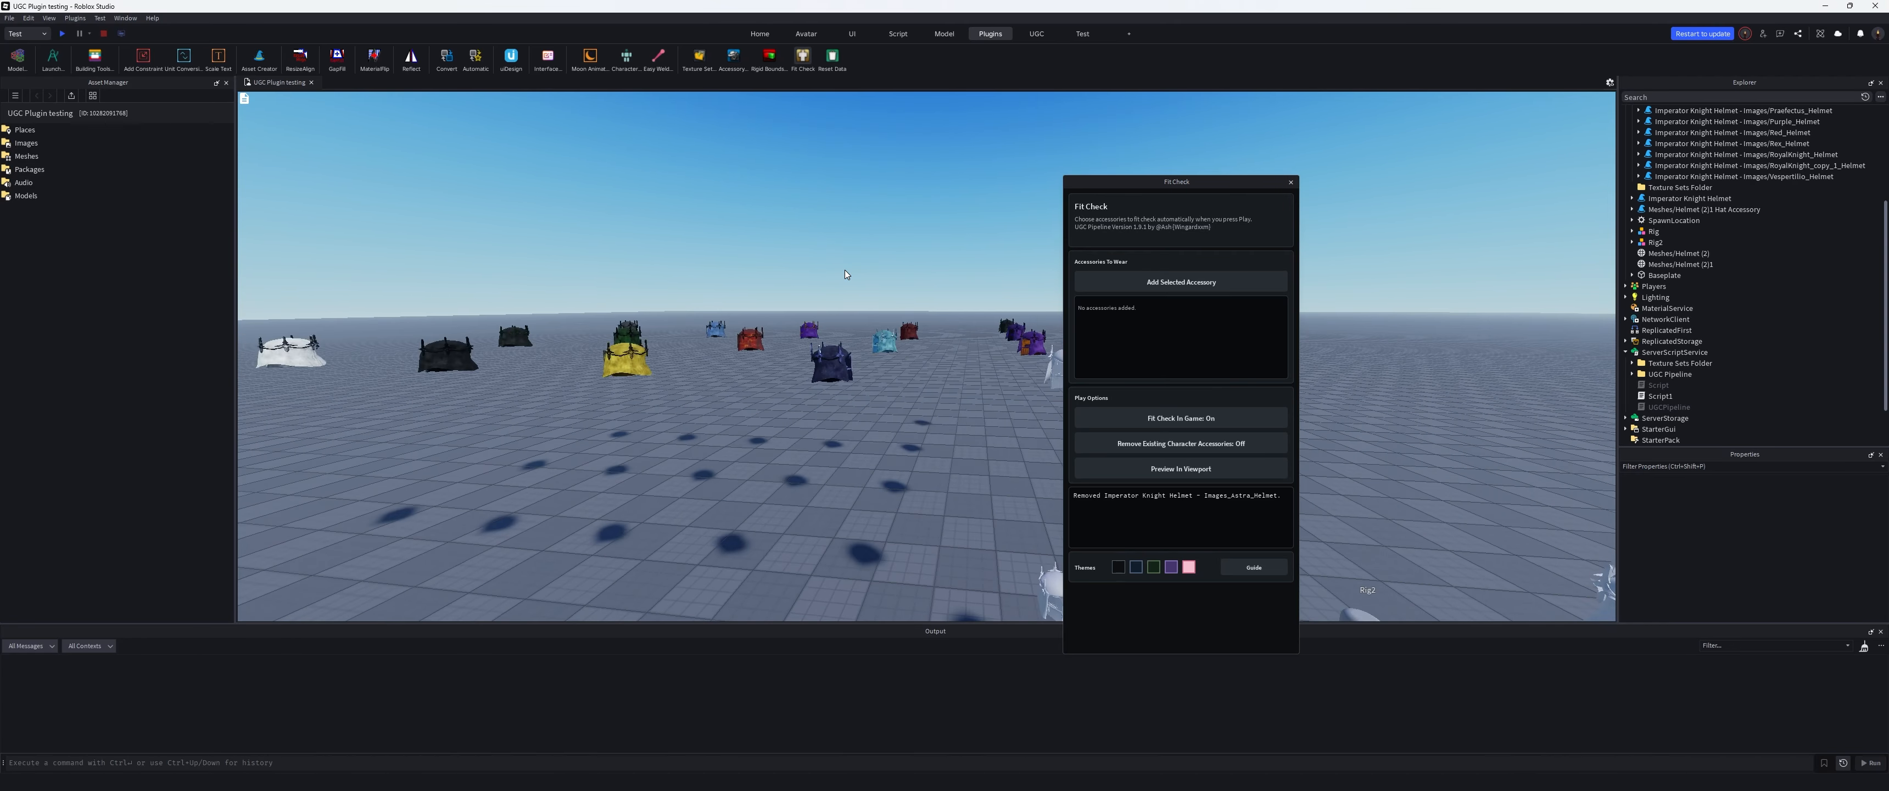
pyautogui.click(822, 361)
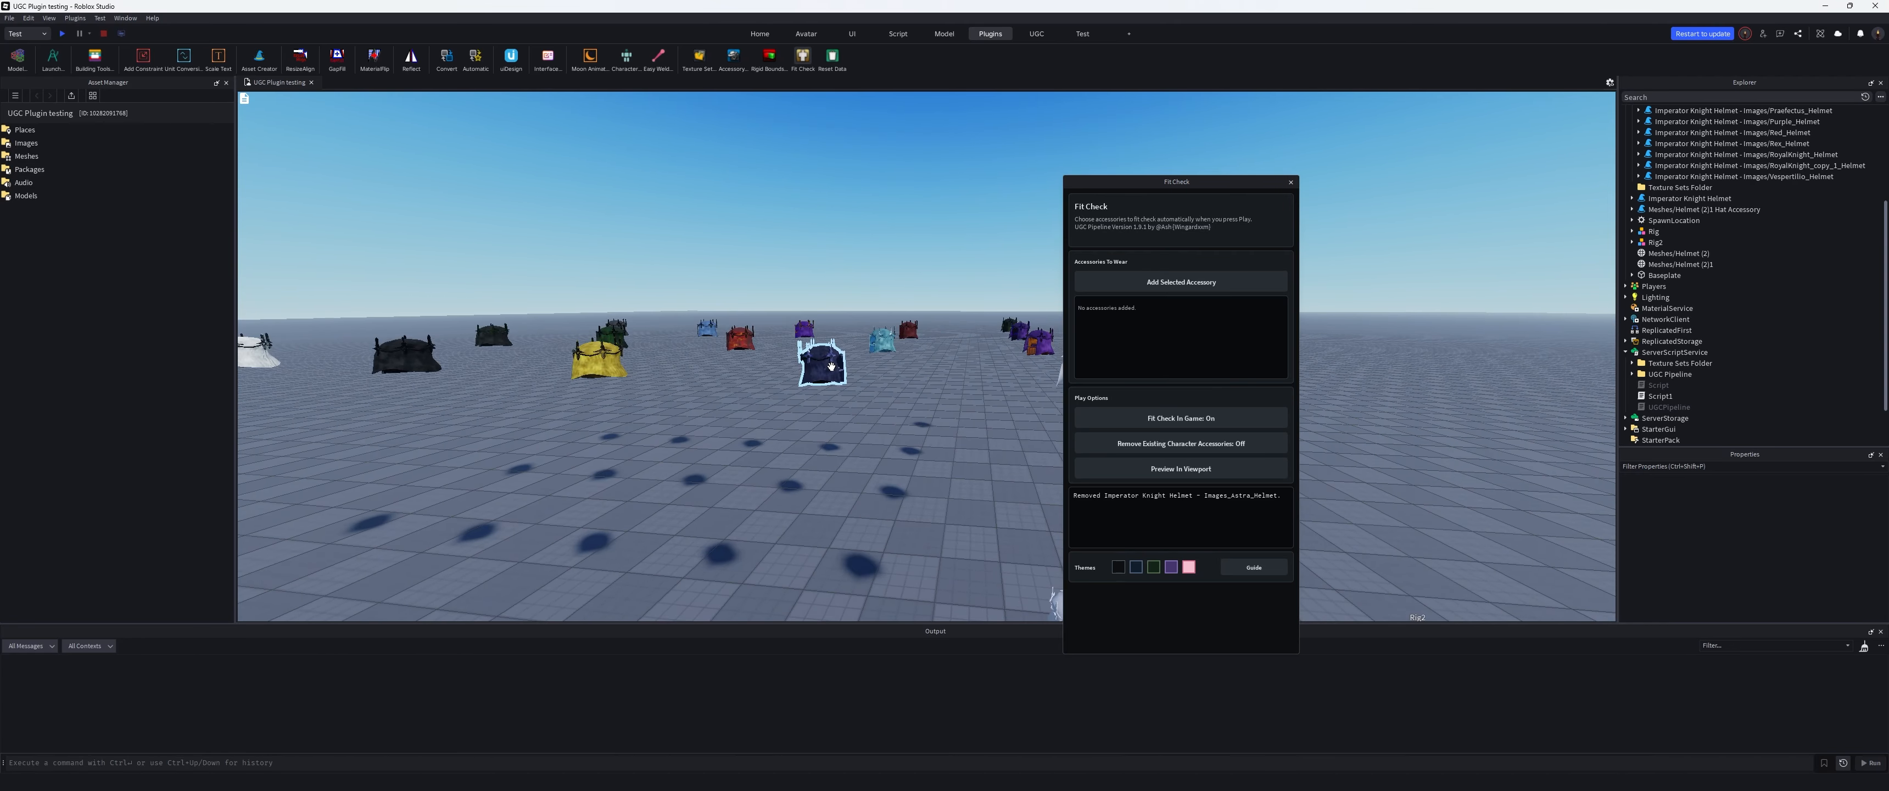
pyautogui.click(1243, 286)
# Open the Fit Check viewport preview, load the Rig dummy as a studio dummy, and turn it around.
pyautogui.press('s')
pyautogui.moveTo(924, 306); pyautogui.dragTo(924, 306, button='right')
pyautogui.press('w')
pyautogui.click(1183, 470)
pyautogui.click(929, 334)
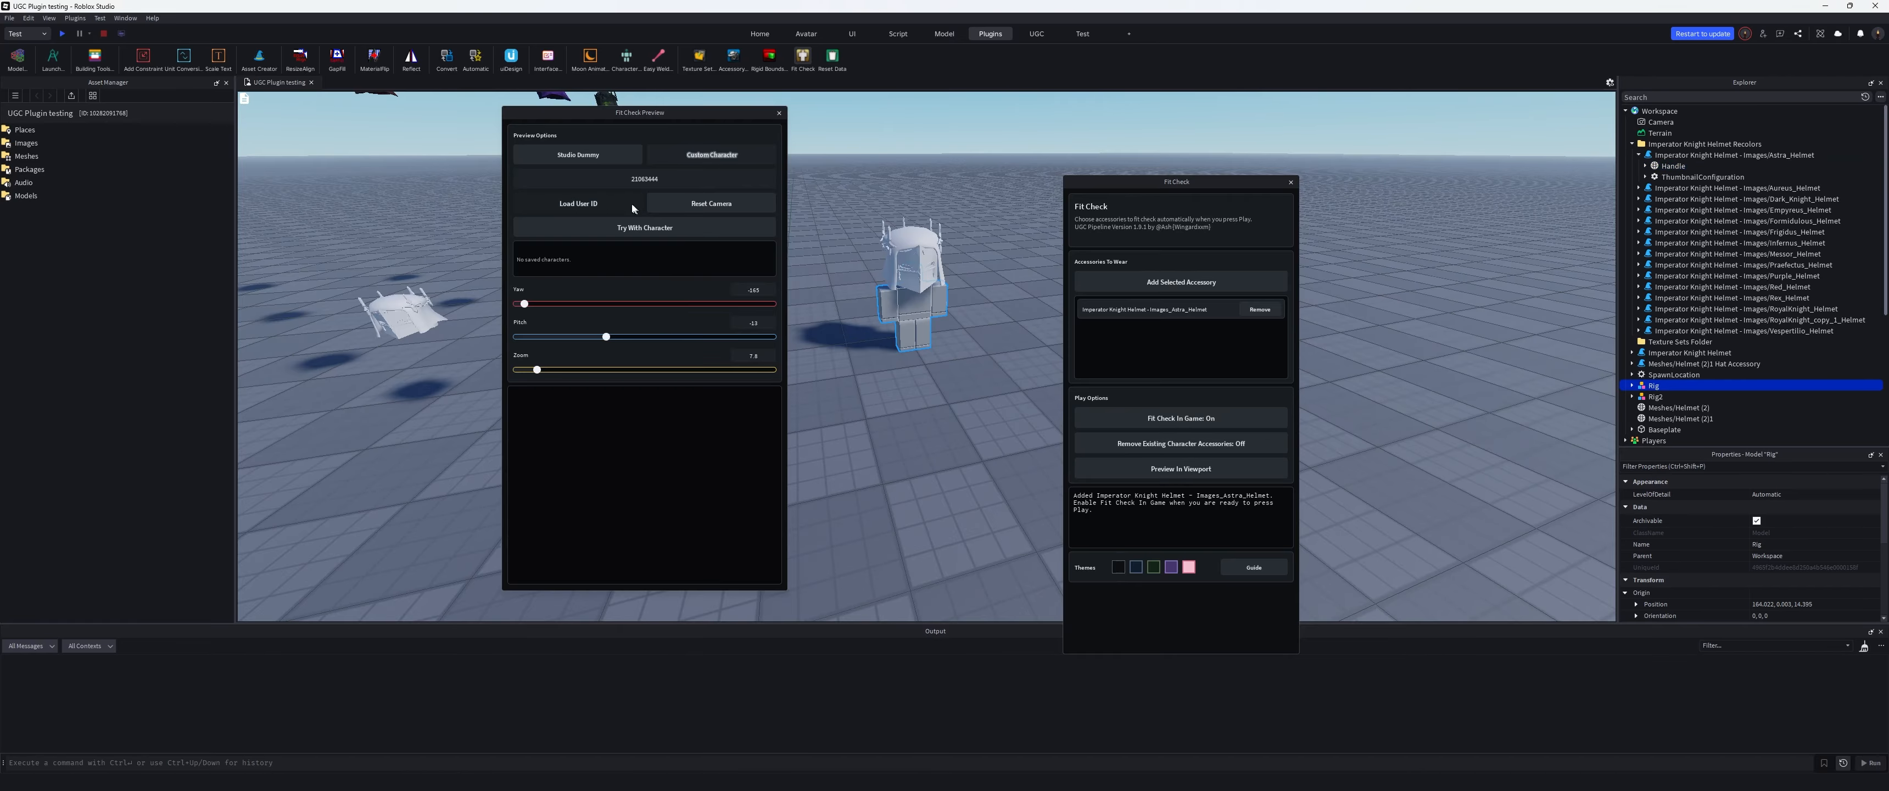
pyautogui.click(590, 159)
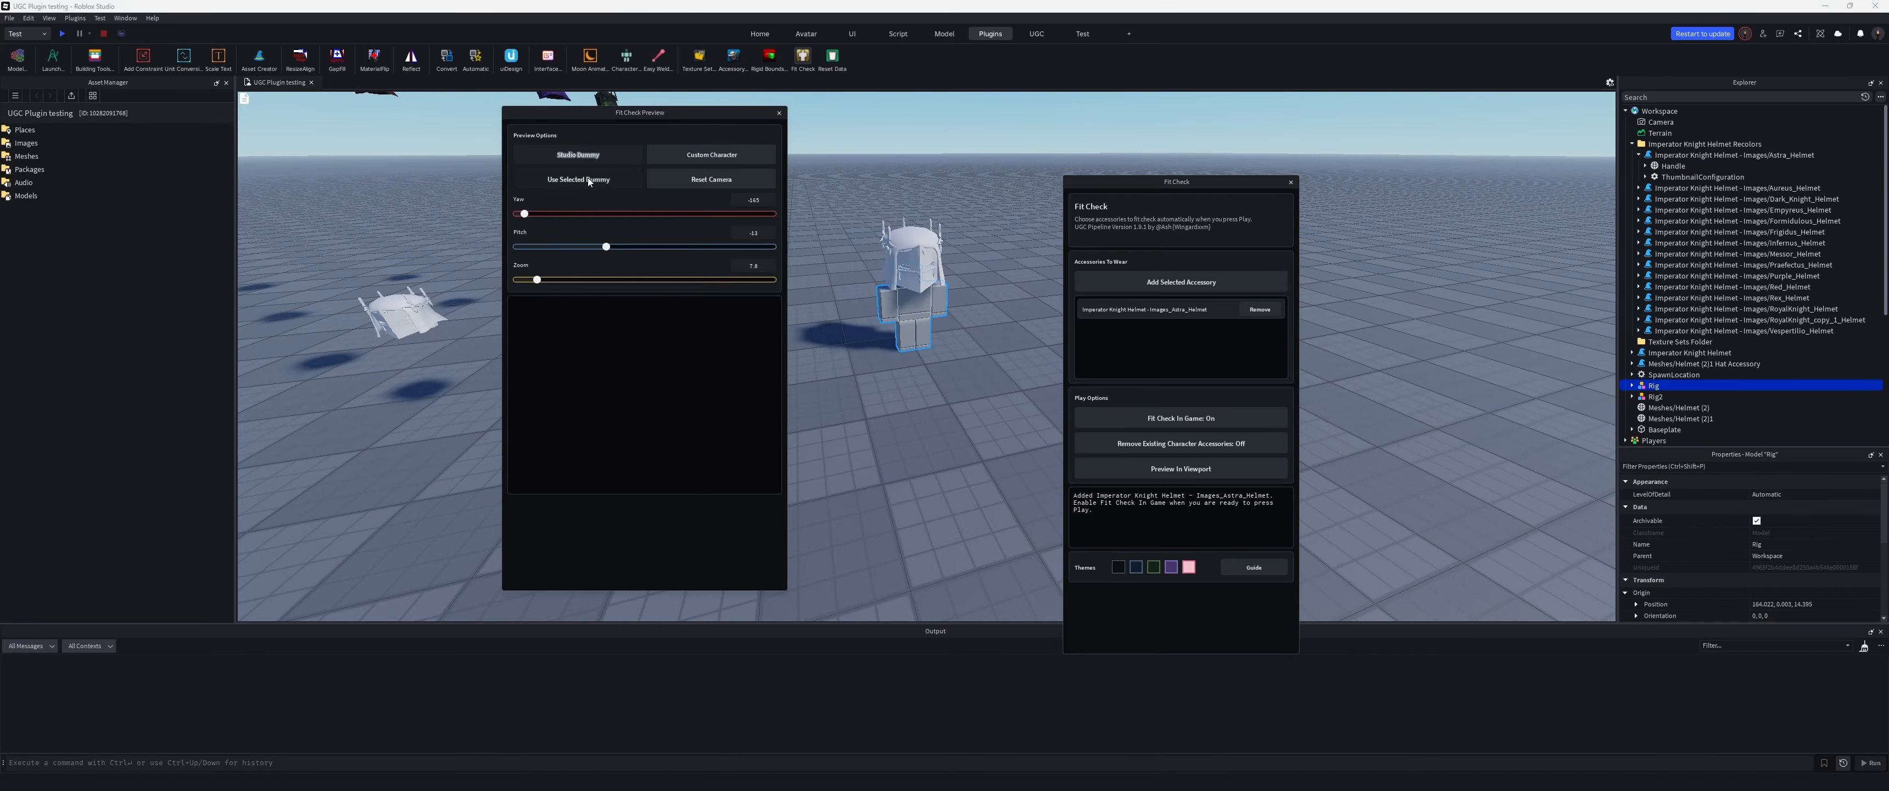
pyautogui.click(588, 177)
pyautogui.moveTo(637, 358); pyautogui.dragTo(806, 373)
# Load the Rig2 dummy into the Fit Check preview and view it from another angle.
pyautogui.press('a')
pyautogui.moveTo(857, 371)
pyautogui.mouseDown(button='right')
pyautogui.moveTo(844, 352)
pyautogui.moveTo(858, 360)
pyautogui.mouseUp(button='right')
pyautogui.click(964, 382)
pyautogui.click(583, 183)
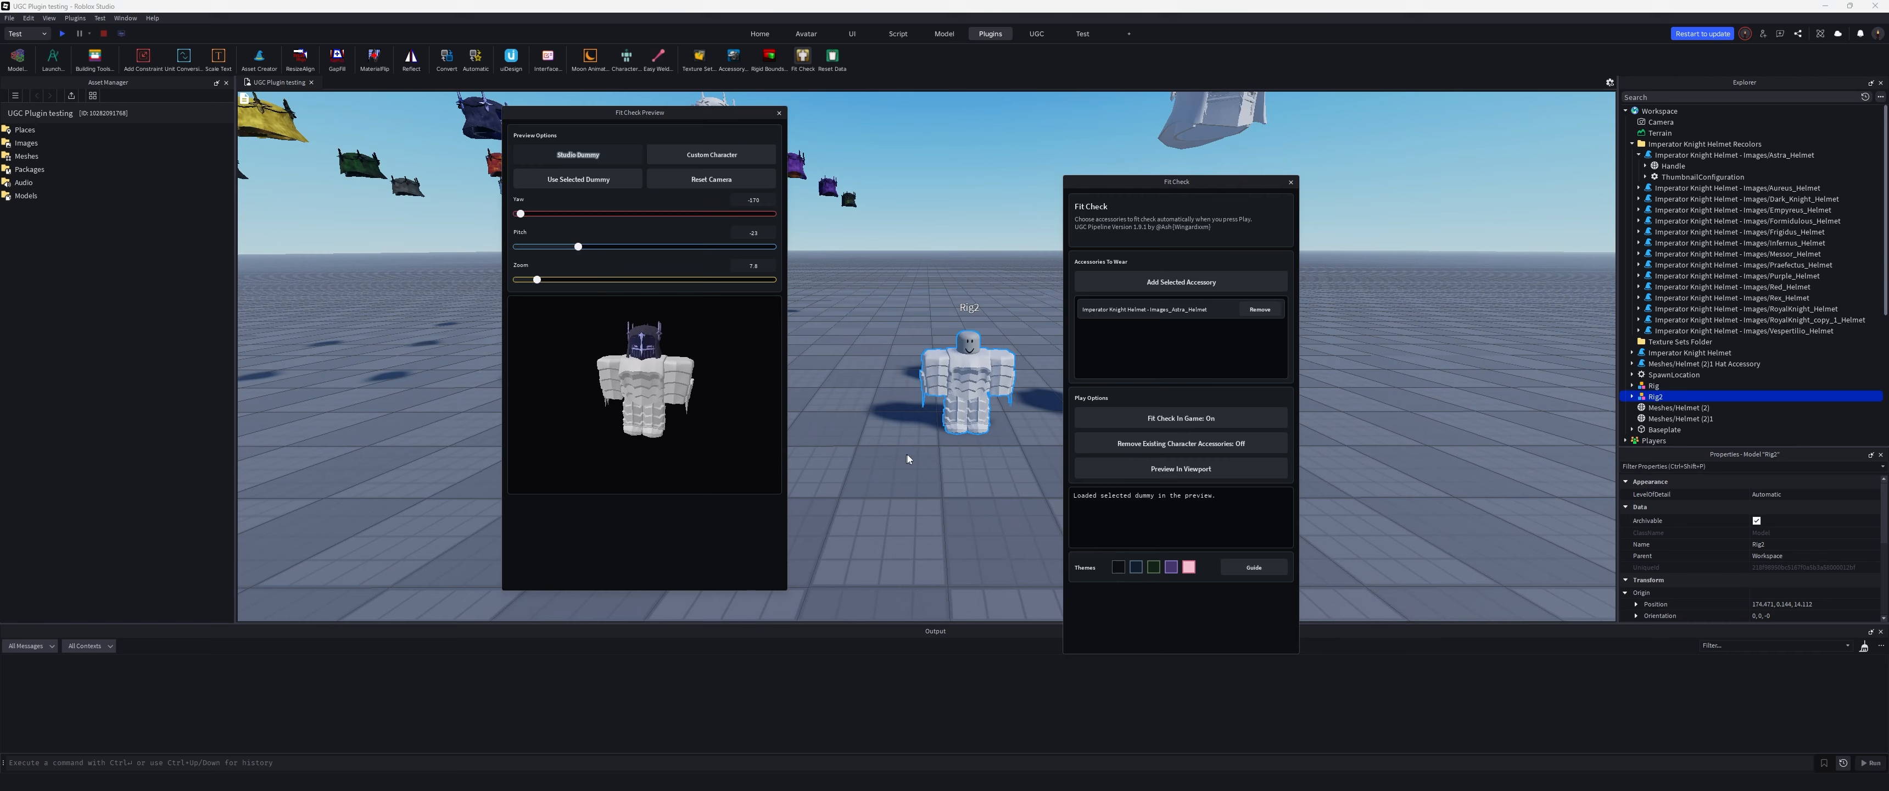
pyautogui.press('d')
pyautogui.moveTo(718, 388); pyautogui.dragTo(758, 398)
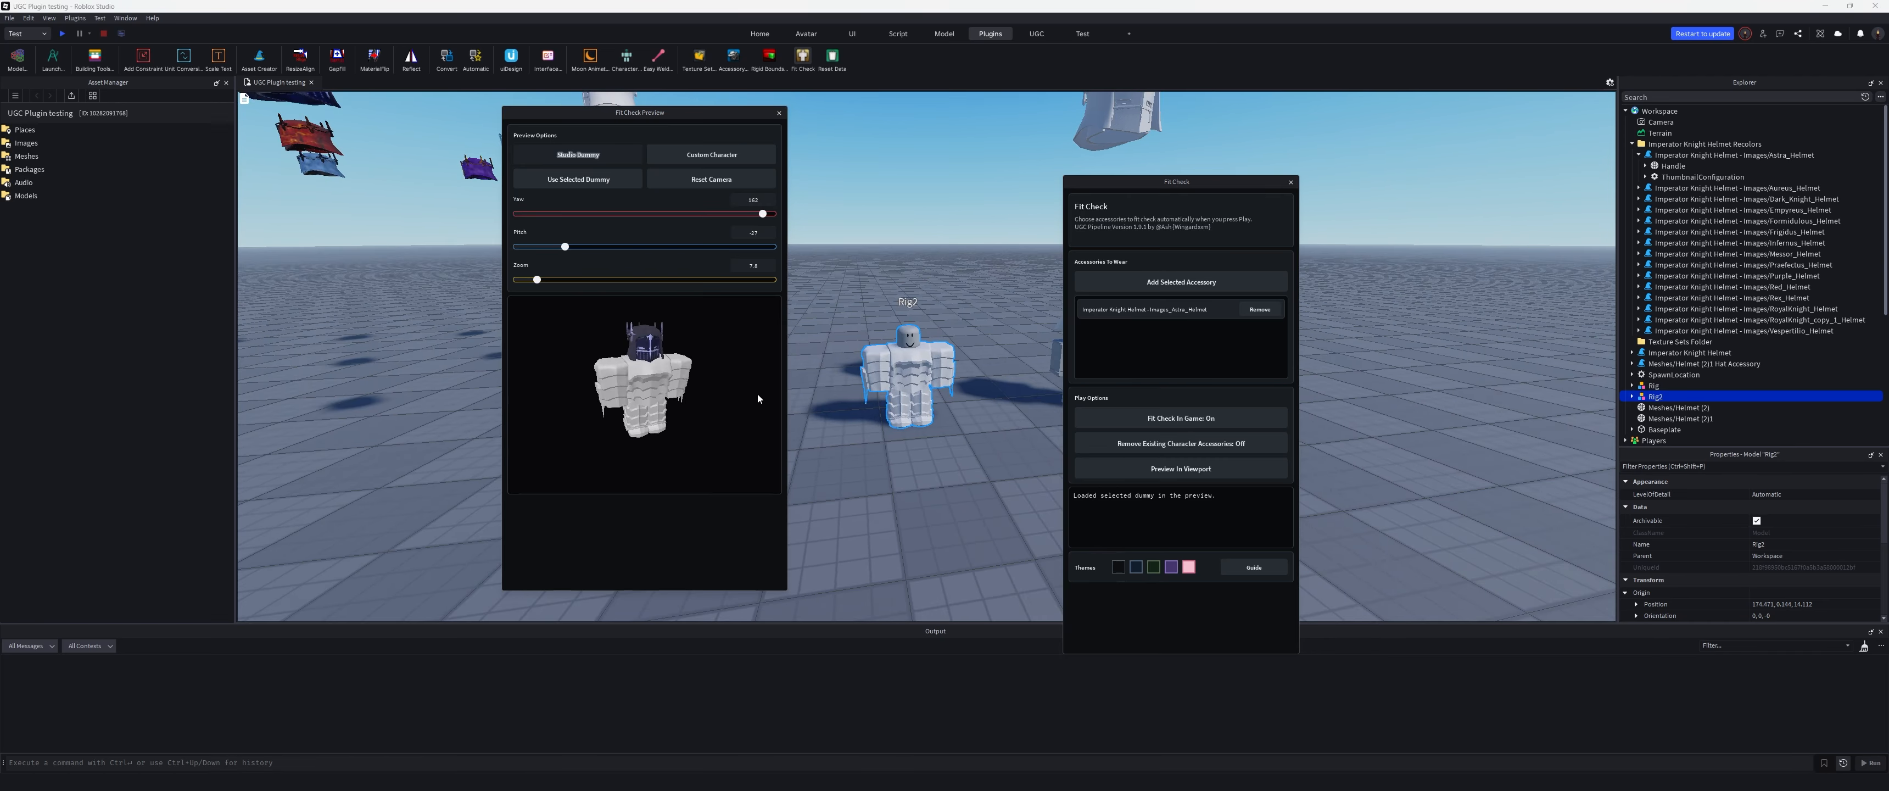
# Switch the preview to a custom character, load it from the user ID, and save it for in-game fit checking.
pyautogui.click(708, 159)
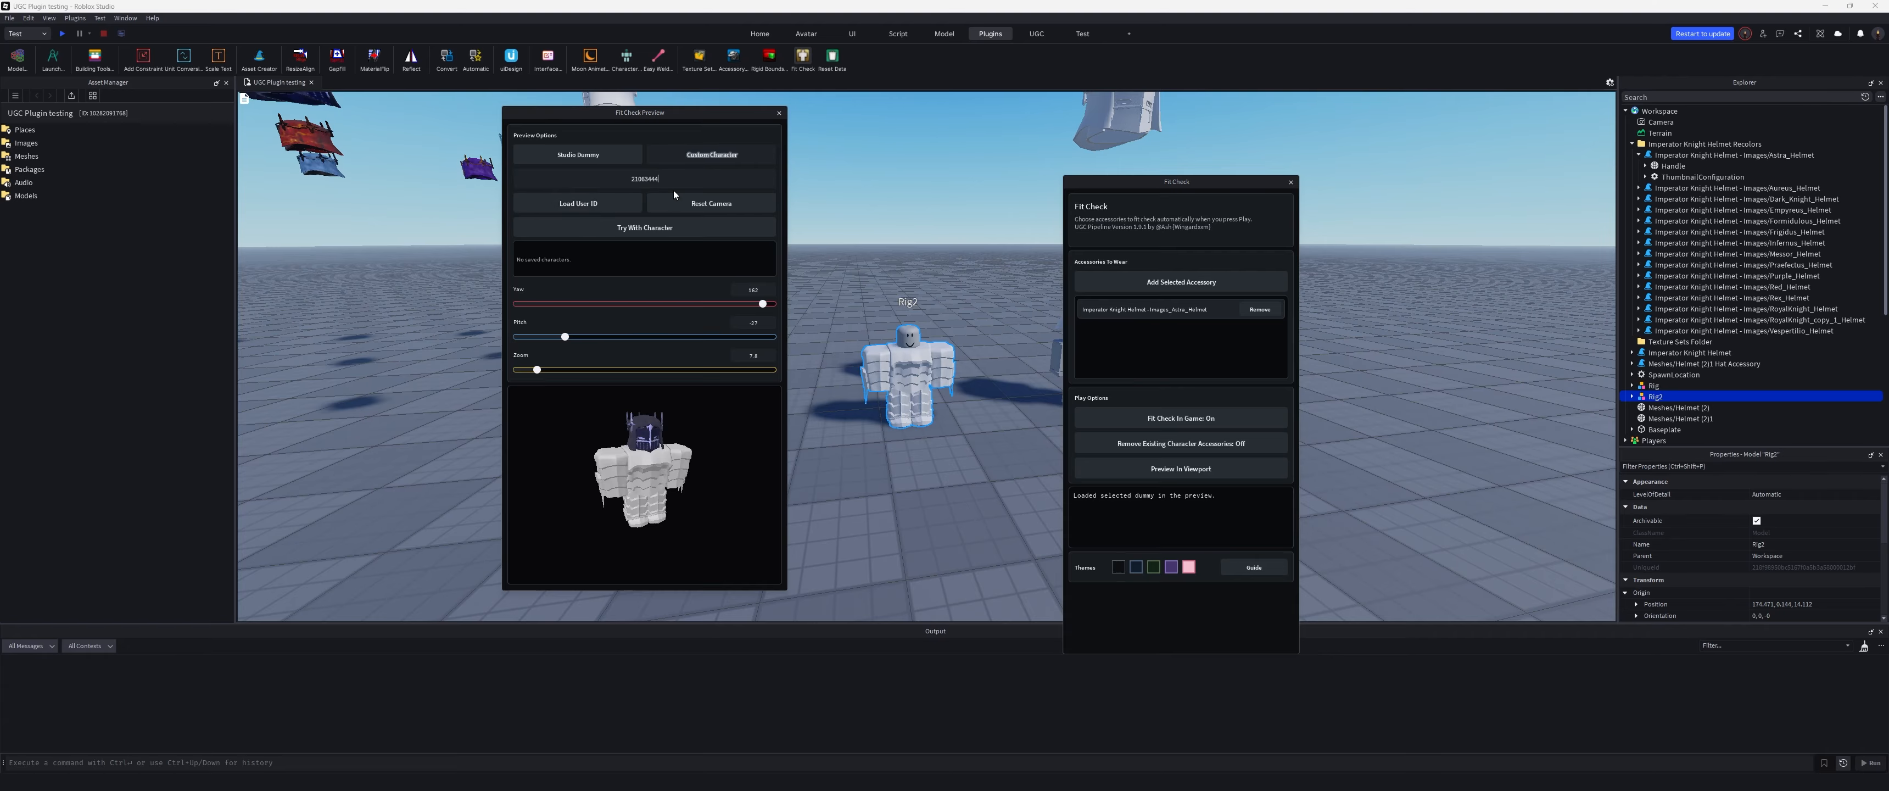
pyautogui.click(579, 203)
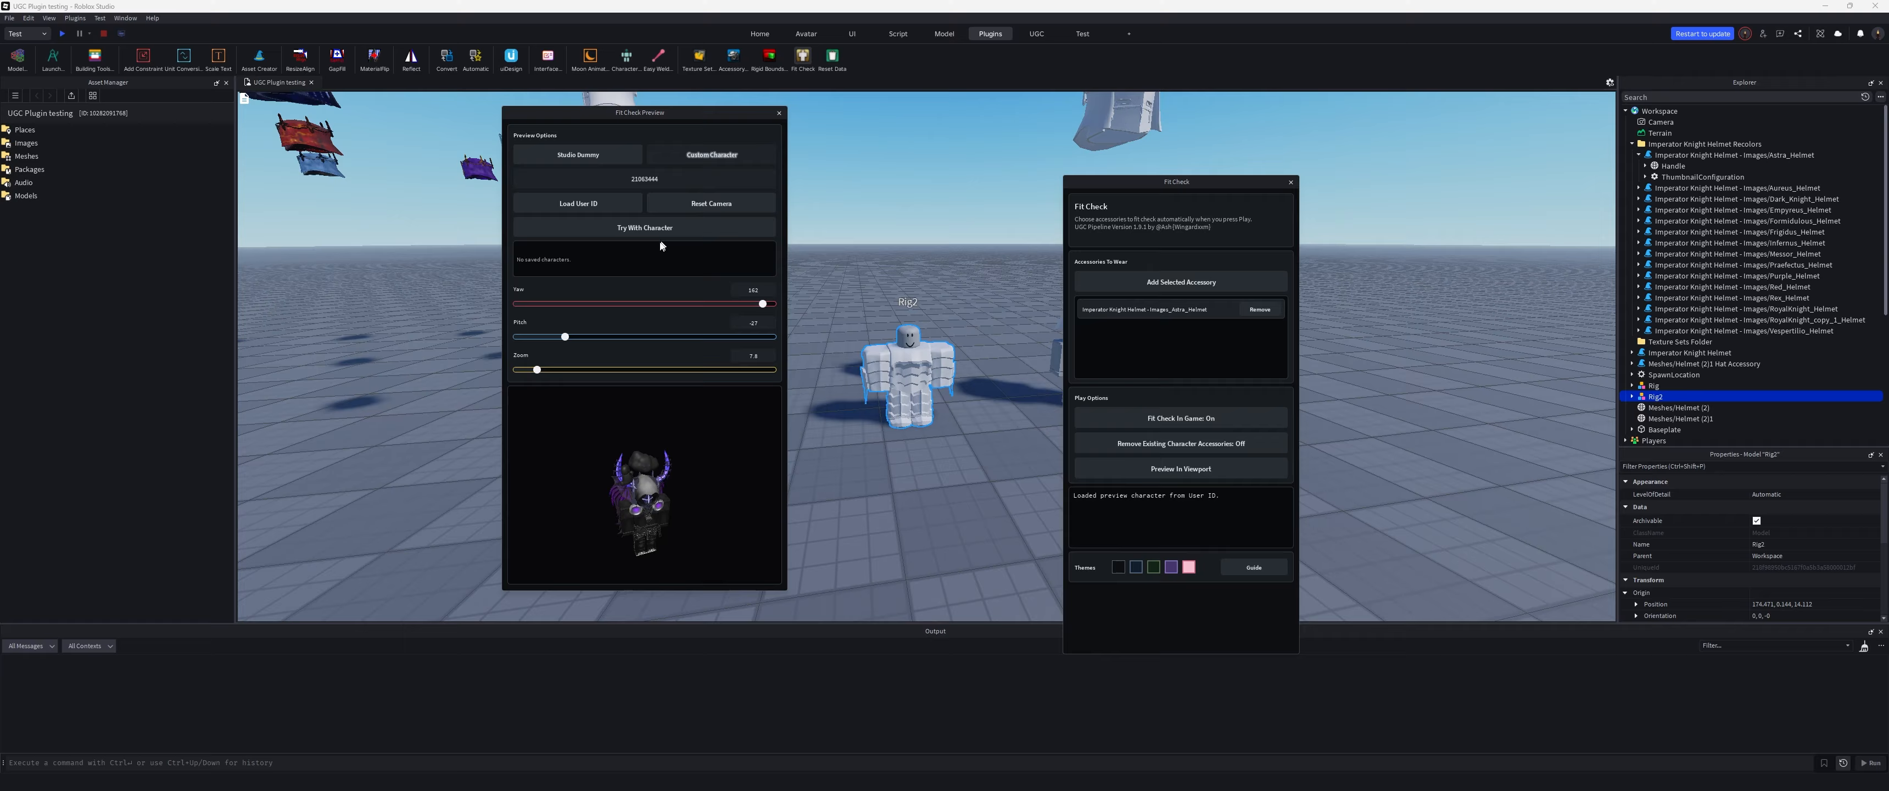
pyautogui.click(608, 228)
pyautogui.moveTo(668, 494); pyautogui.dragTo(608, 492)
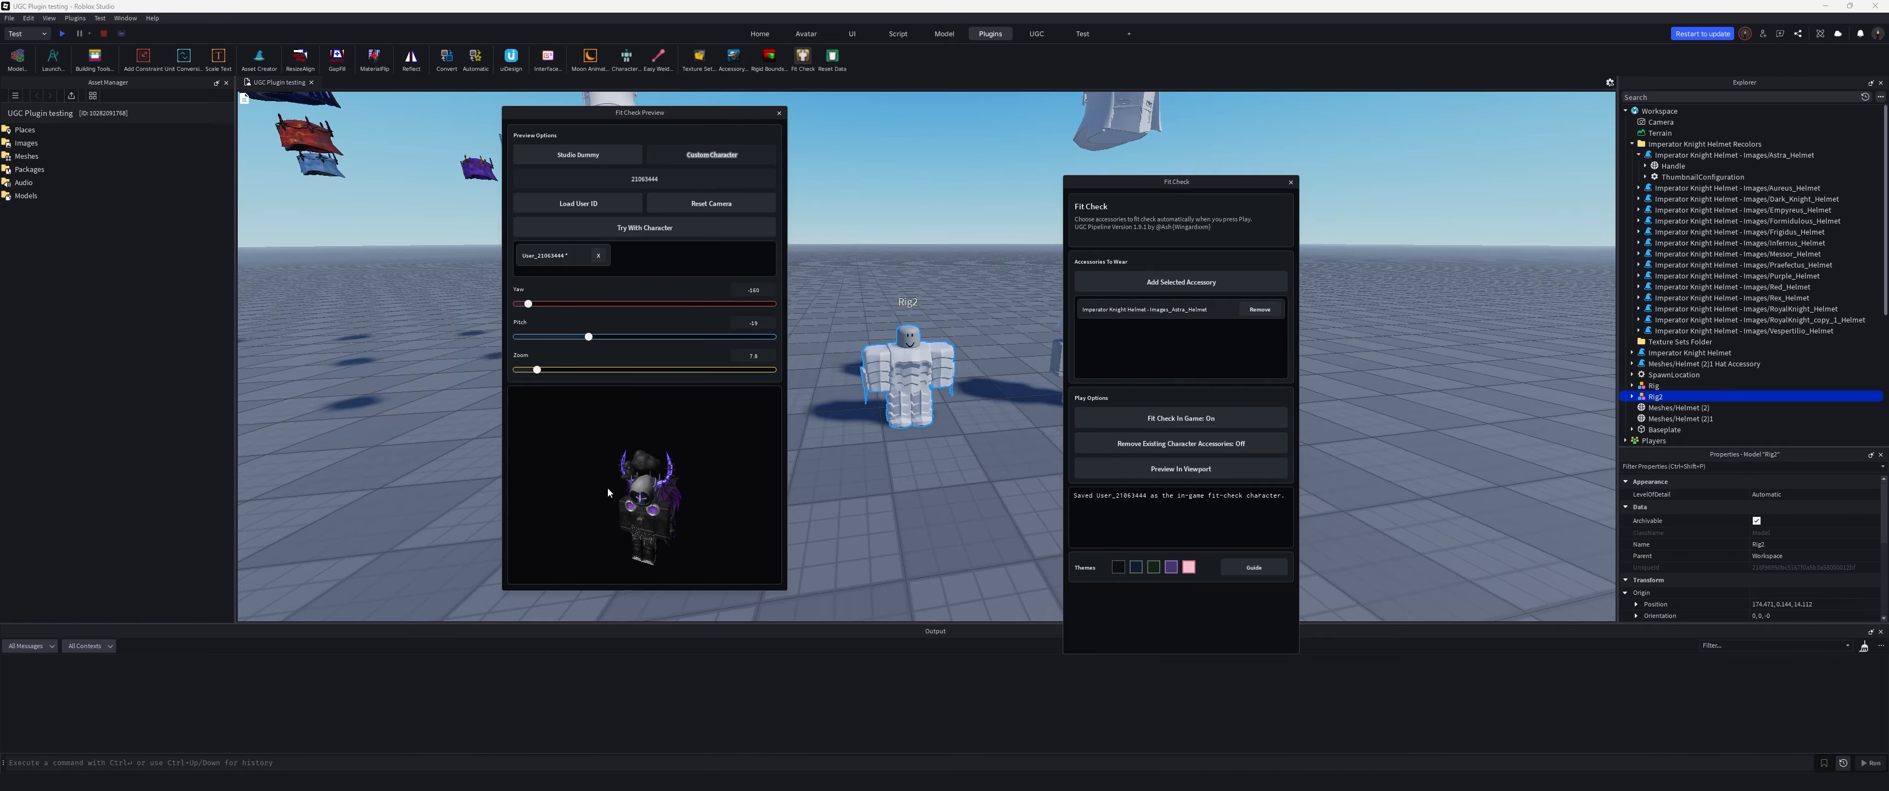
# Reload the character from the user ID and save it as a second fit-check character.
pyautogui.doubleClick(670, 180)
pyautogui.click(592, 204)
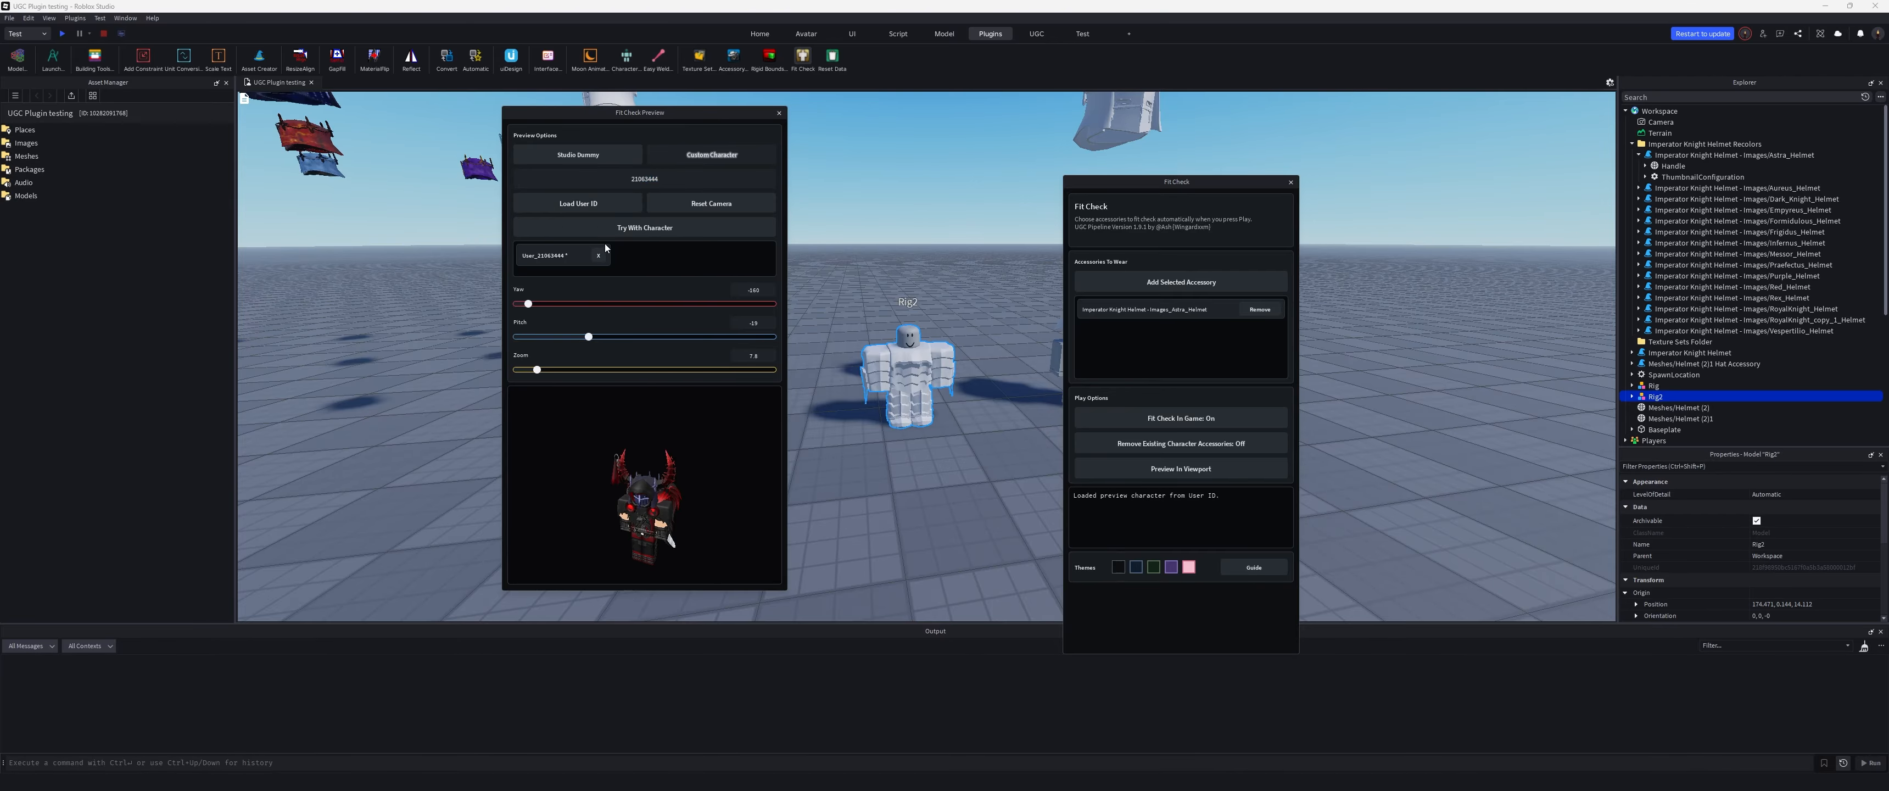
pyautogui.click(624, 227)
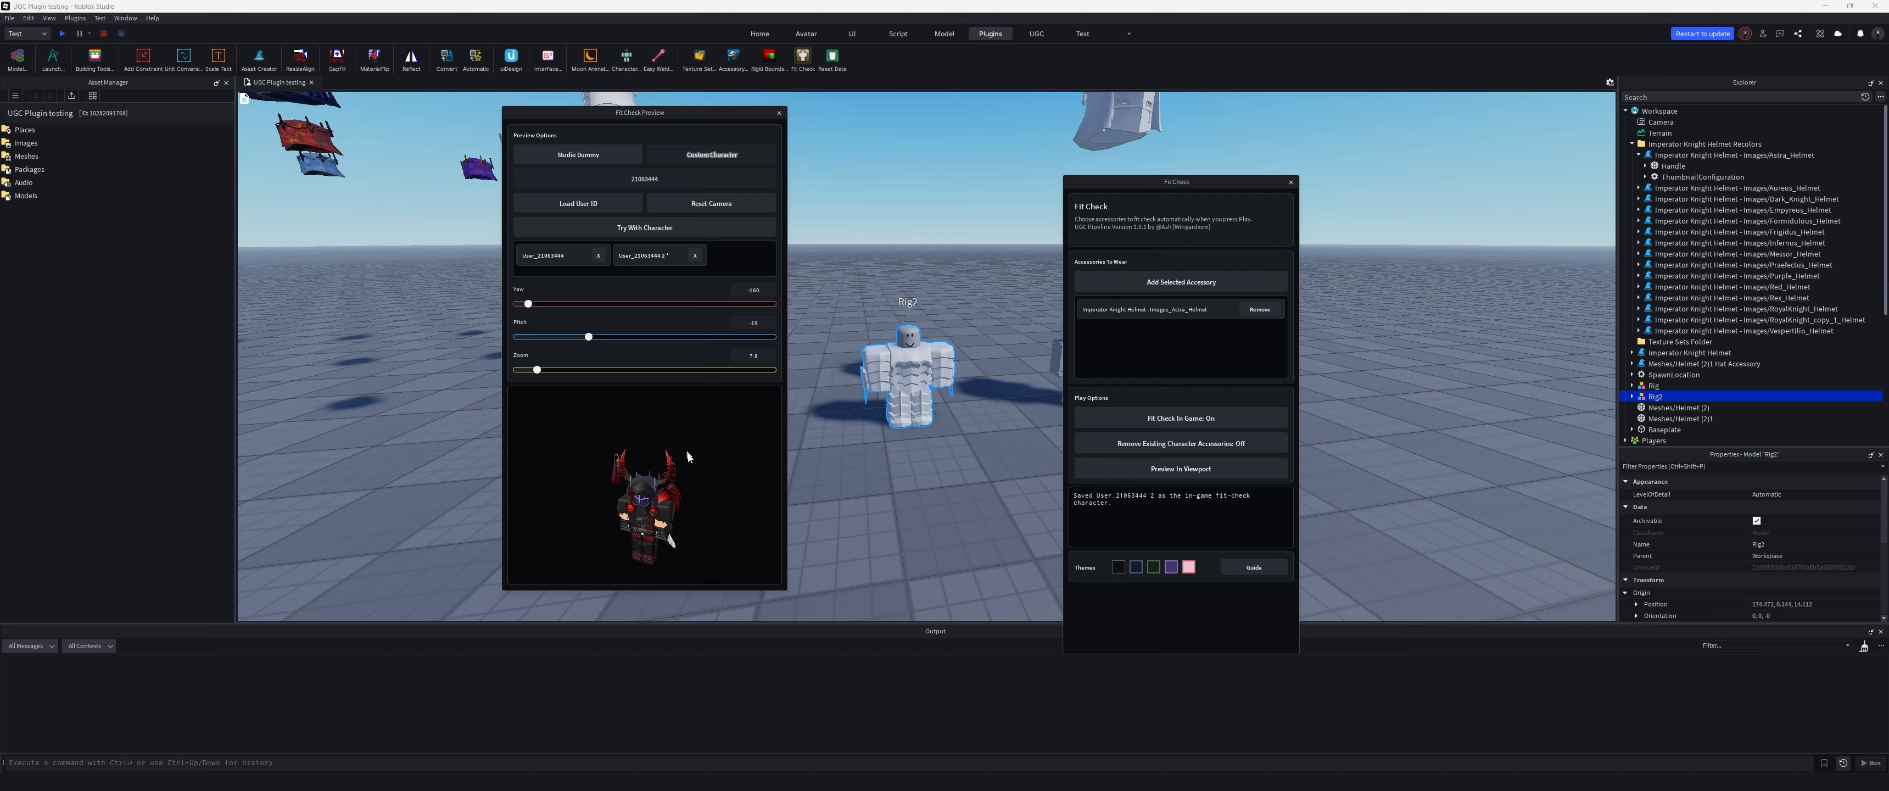
# Compare the two saved characters in the preview and select the second one for the in-game fit check.
pyautogui.click(653, 257)
pyautogui.click(555, 255)
pyautogui.click(651, 257)
pyautogui.click(555, 255)
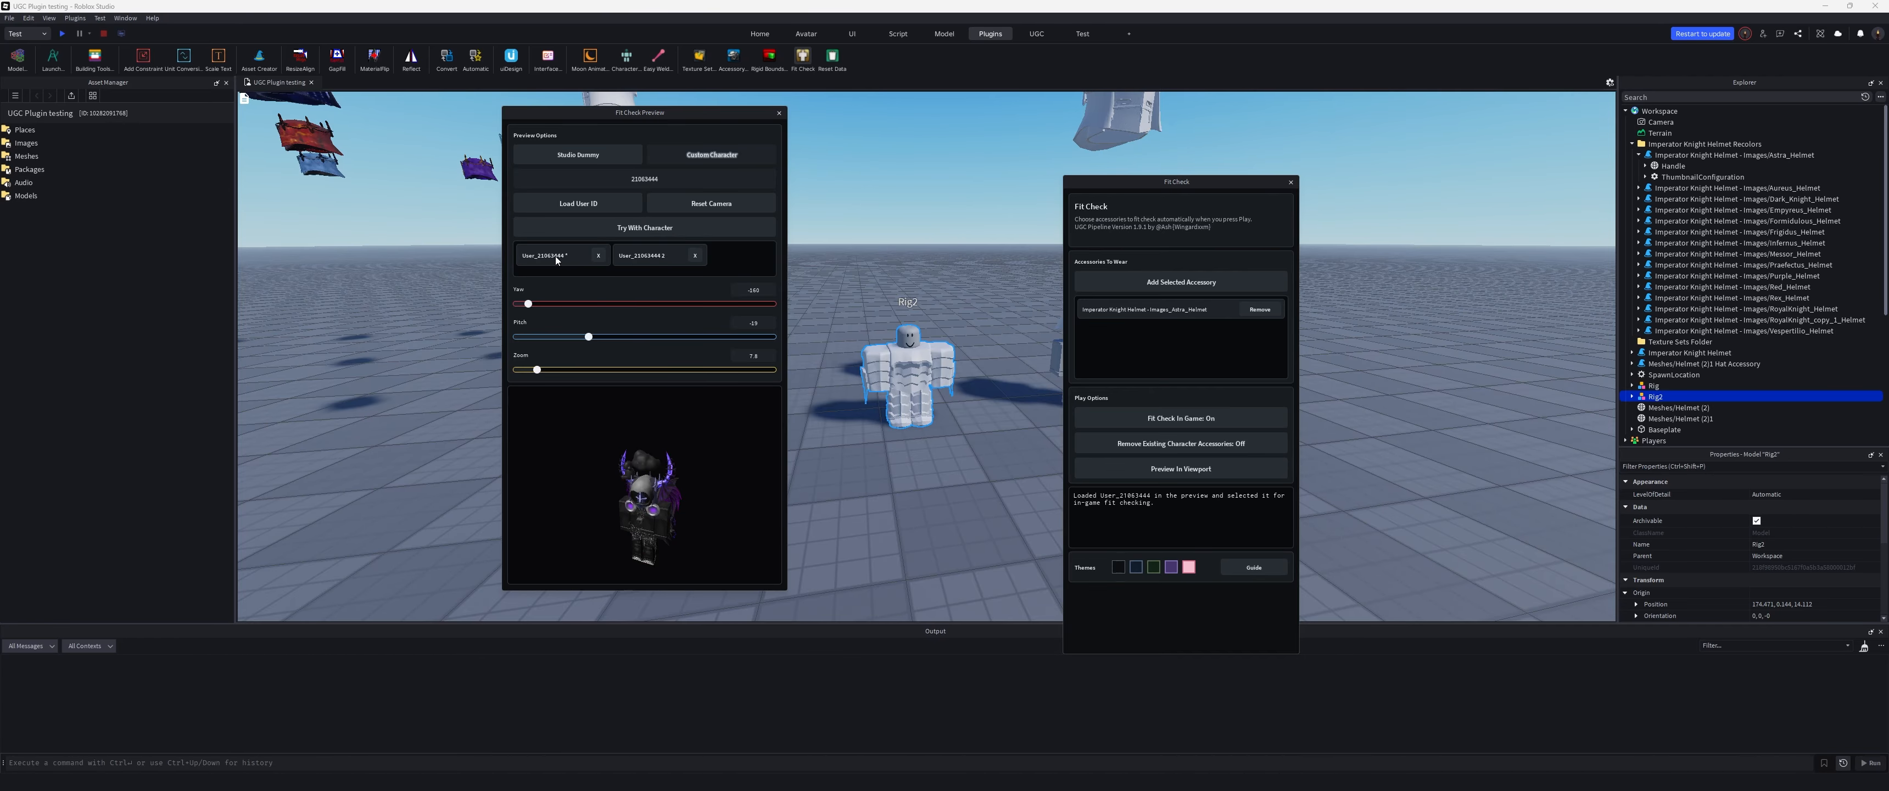
pyautogui.click(647, 260)
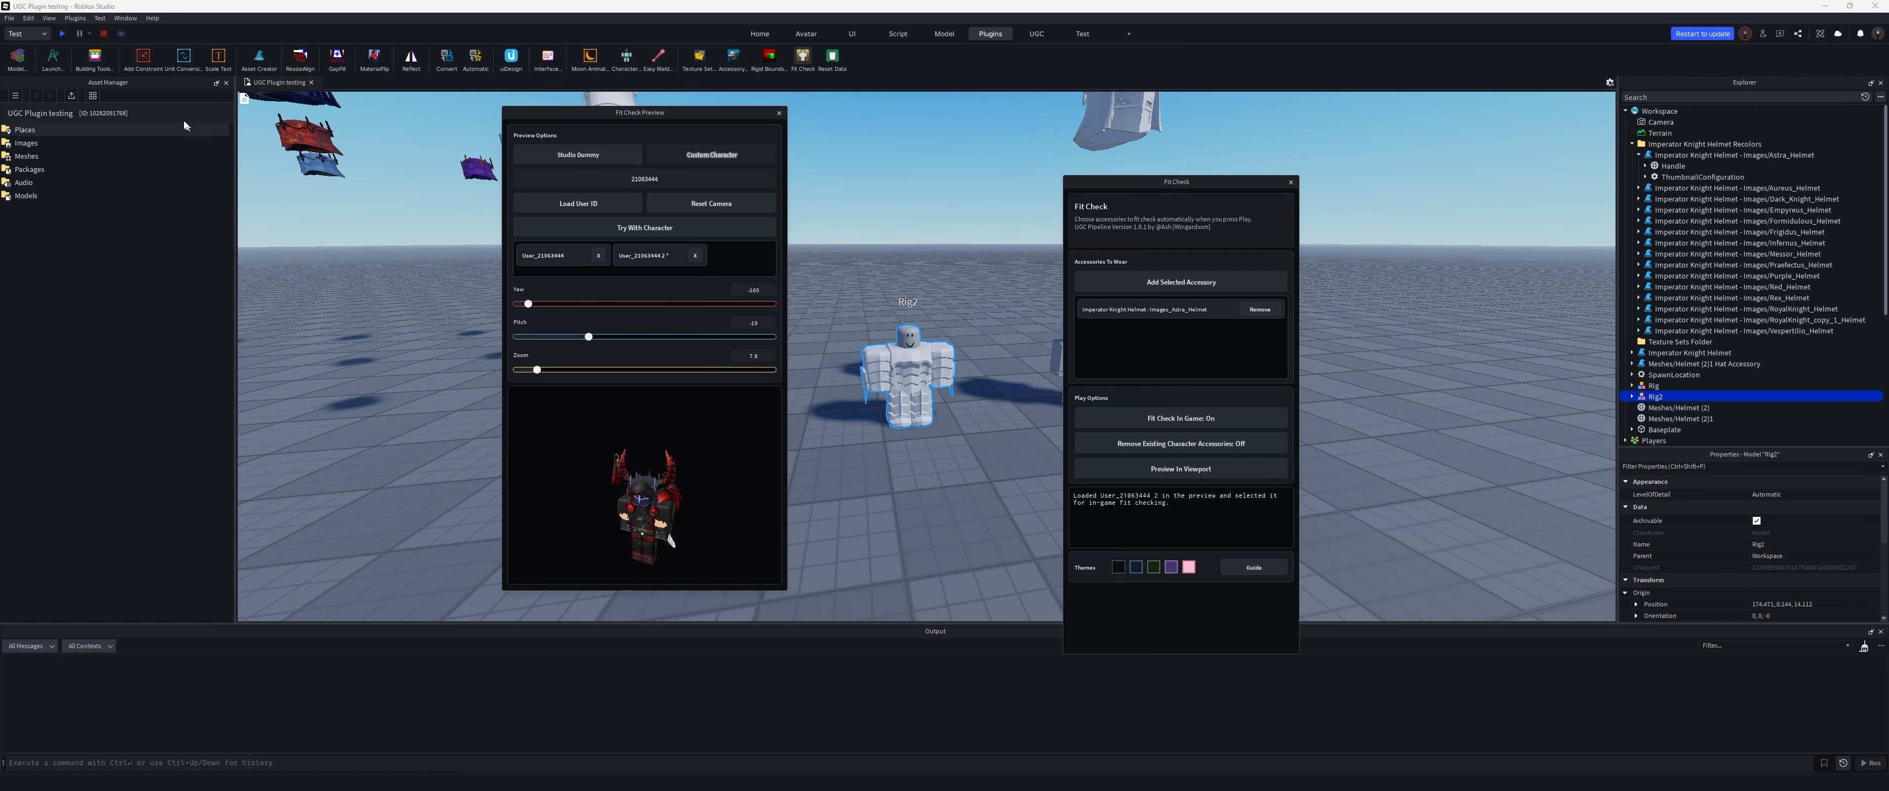
pyautogui.moveTo(659, 493); pyautogui.dragTo(653, 498)
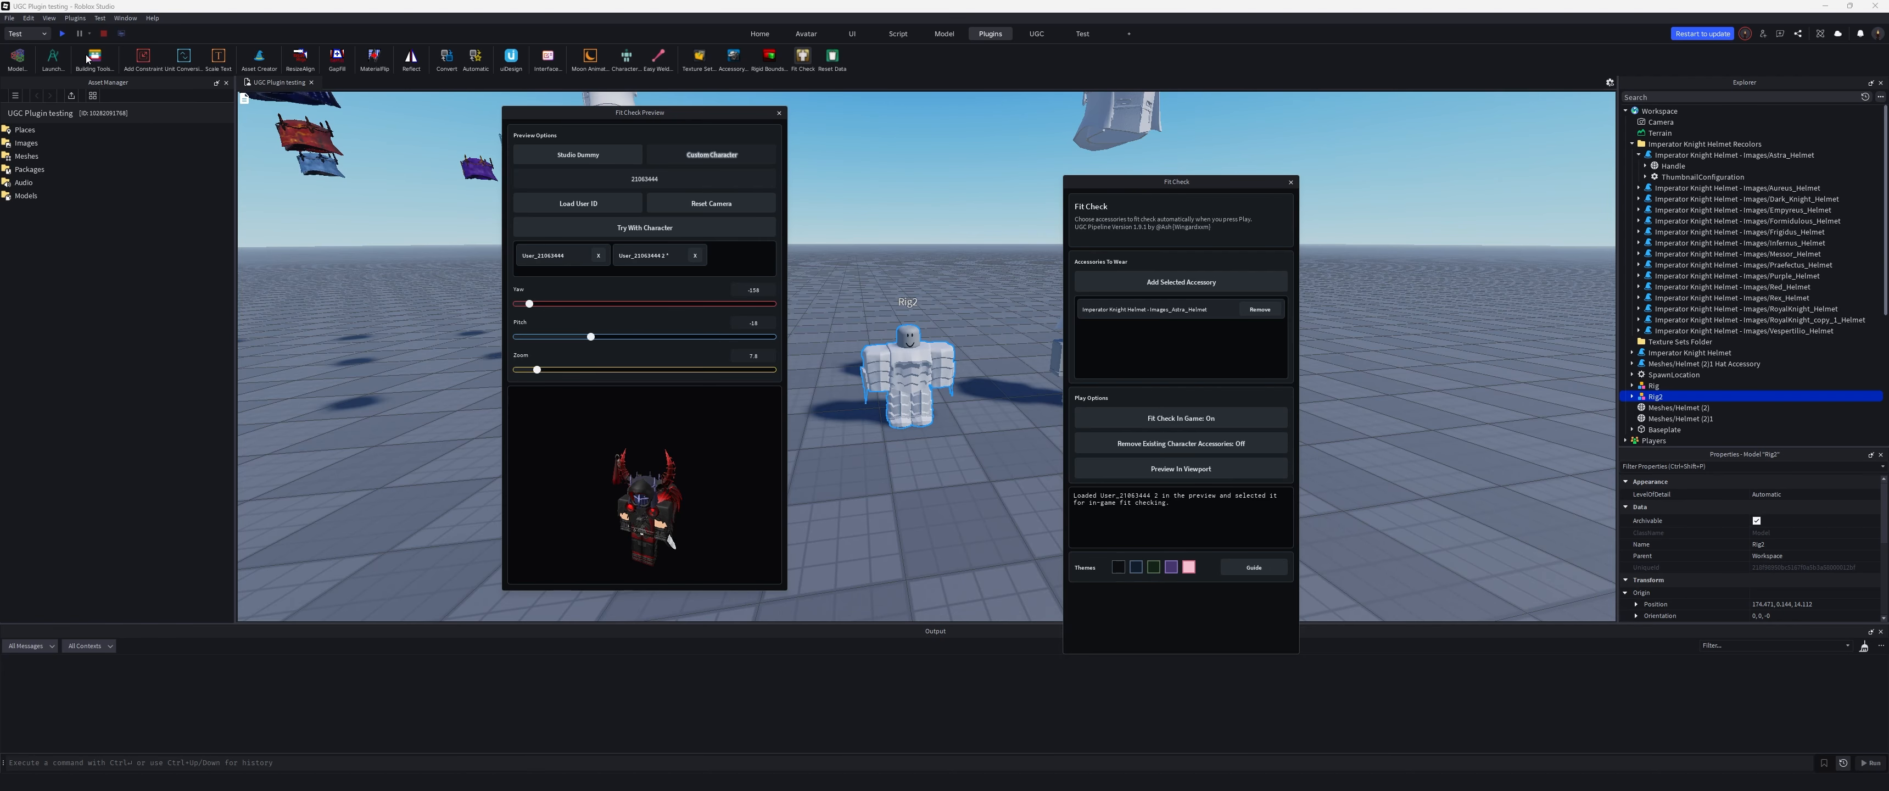
# Playtest the helmet fit on the second saved character and on the first one, stopping each session.
pyautogui.click(62, 33)
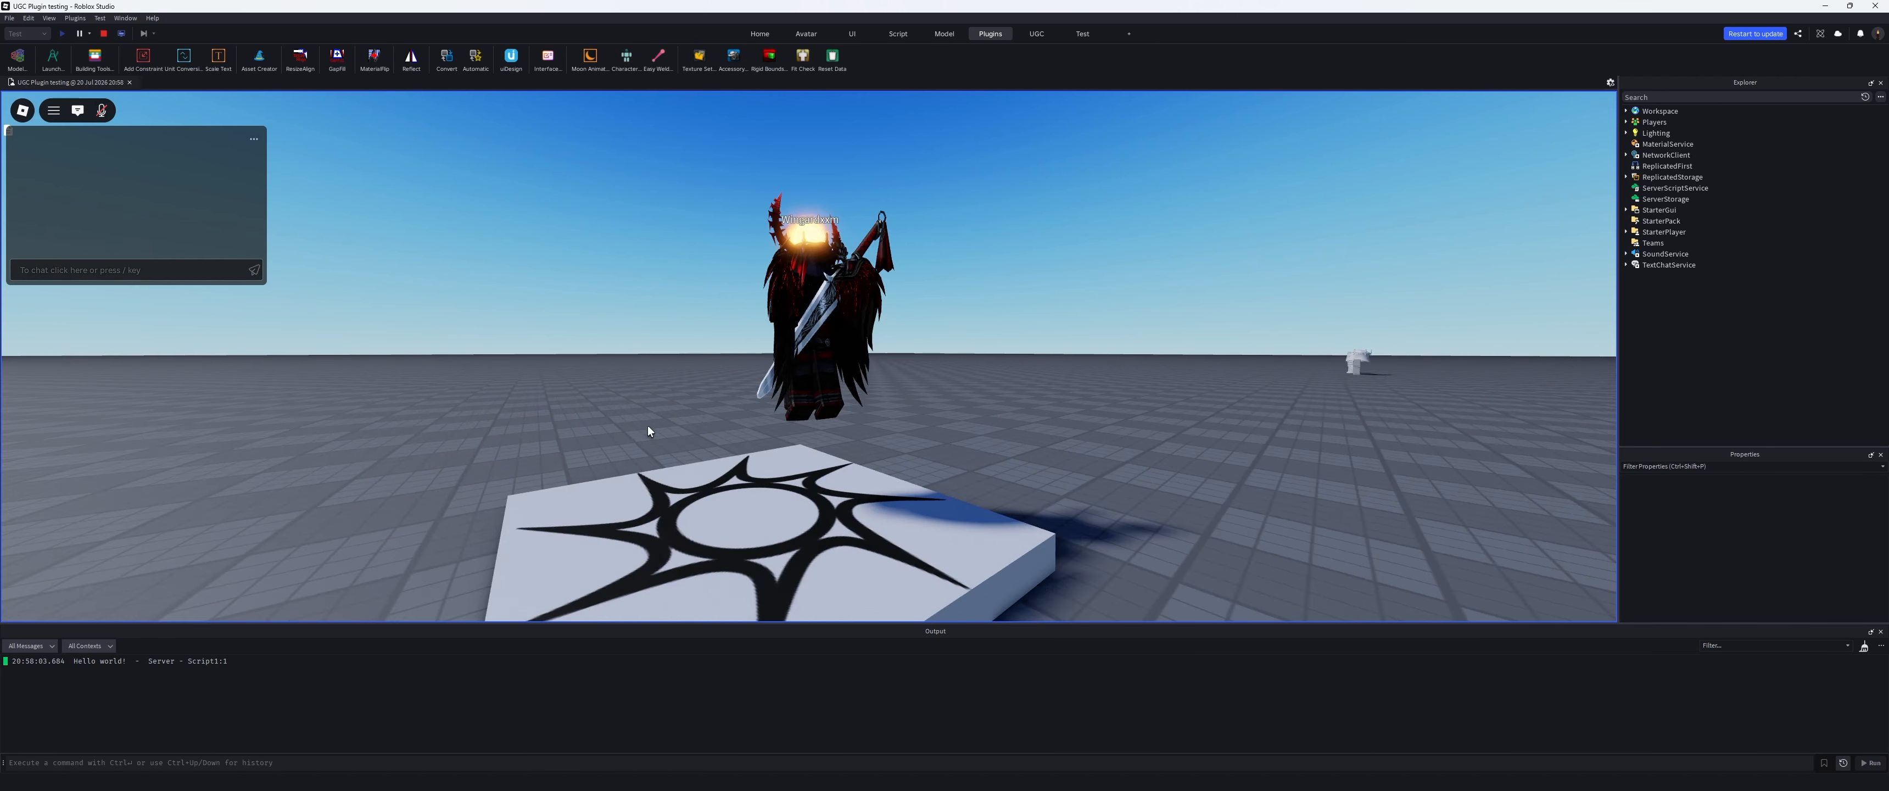
pyautogui.moveTo(648, 425); pyautogui.dragTo(647, 425, button='right')
pyautogui.press('space')
pyautogui.press('s')
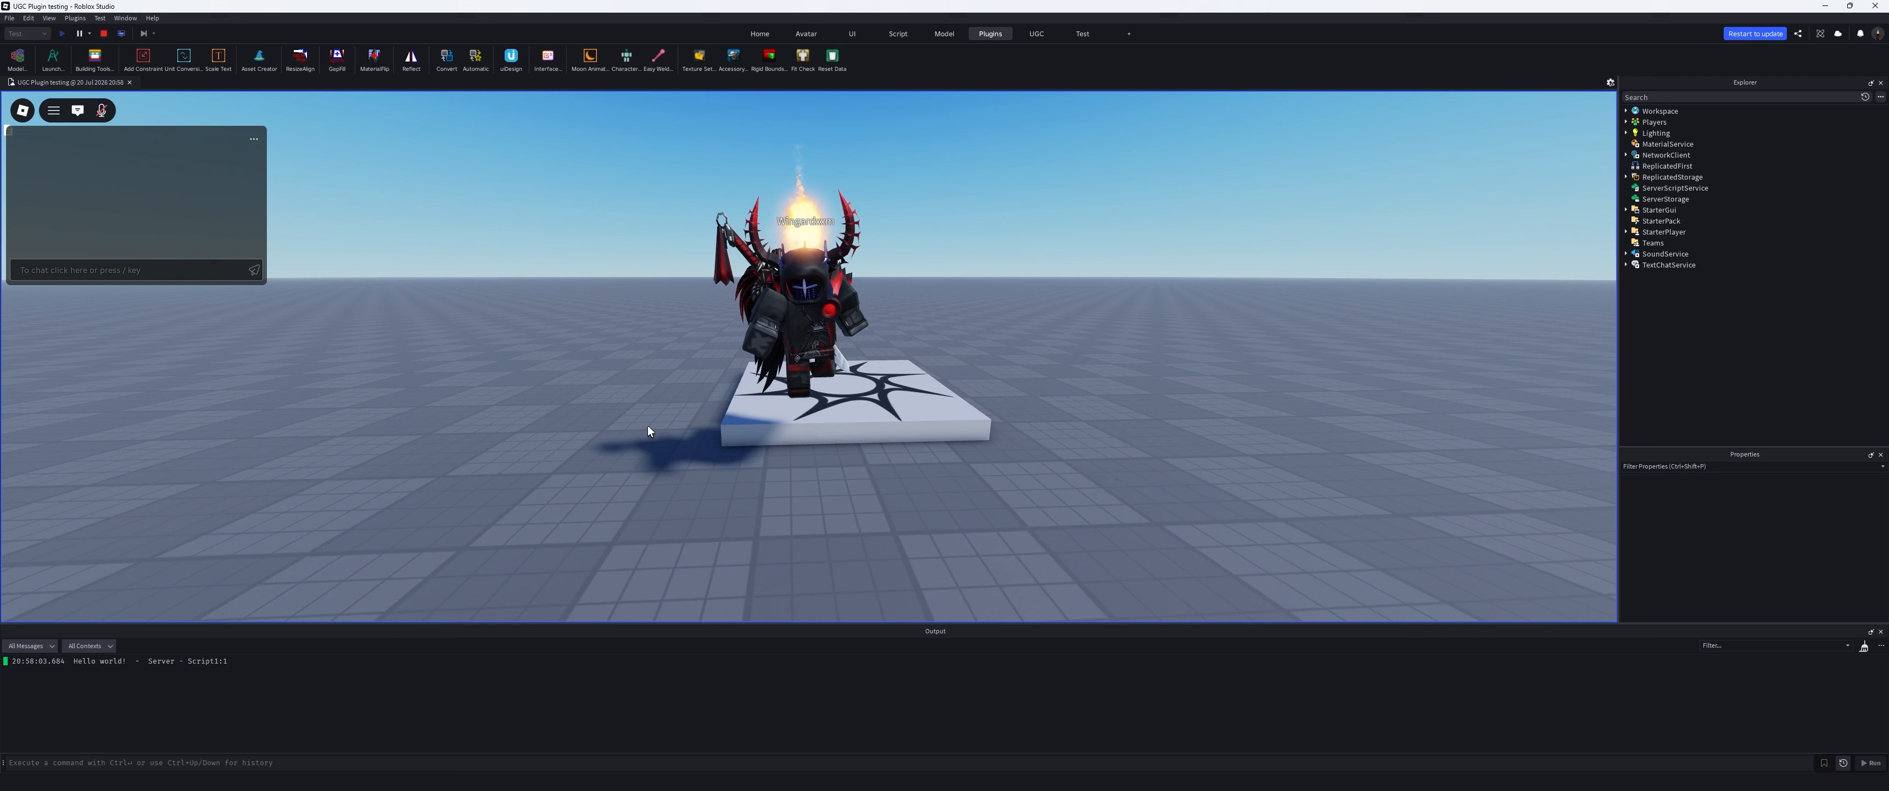
pyautogui.hotkey('shift', 'F5')
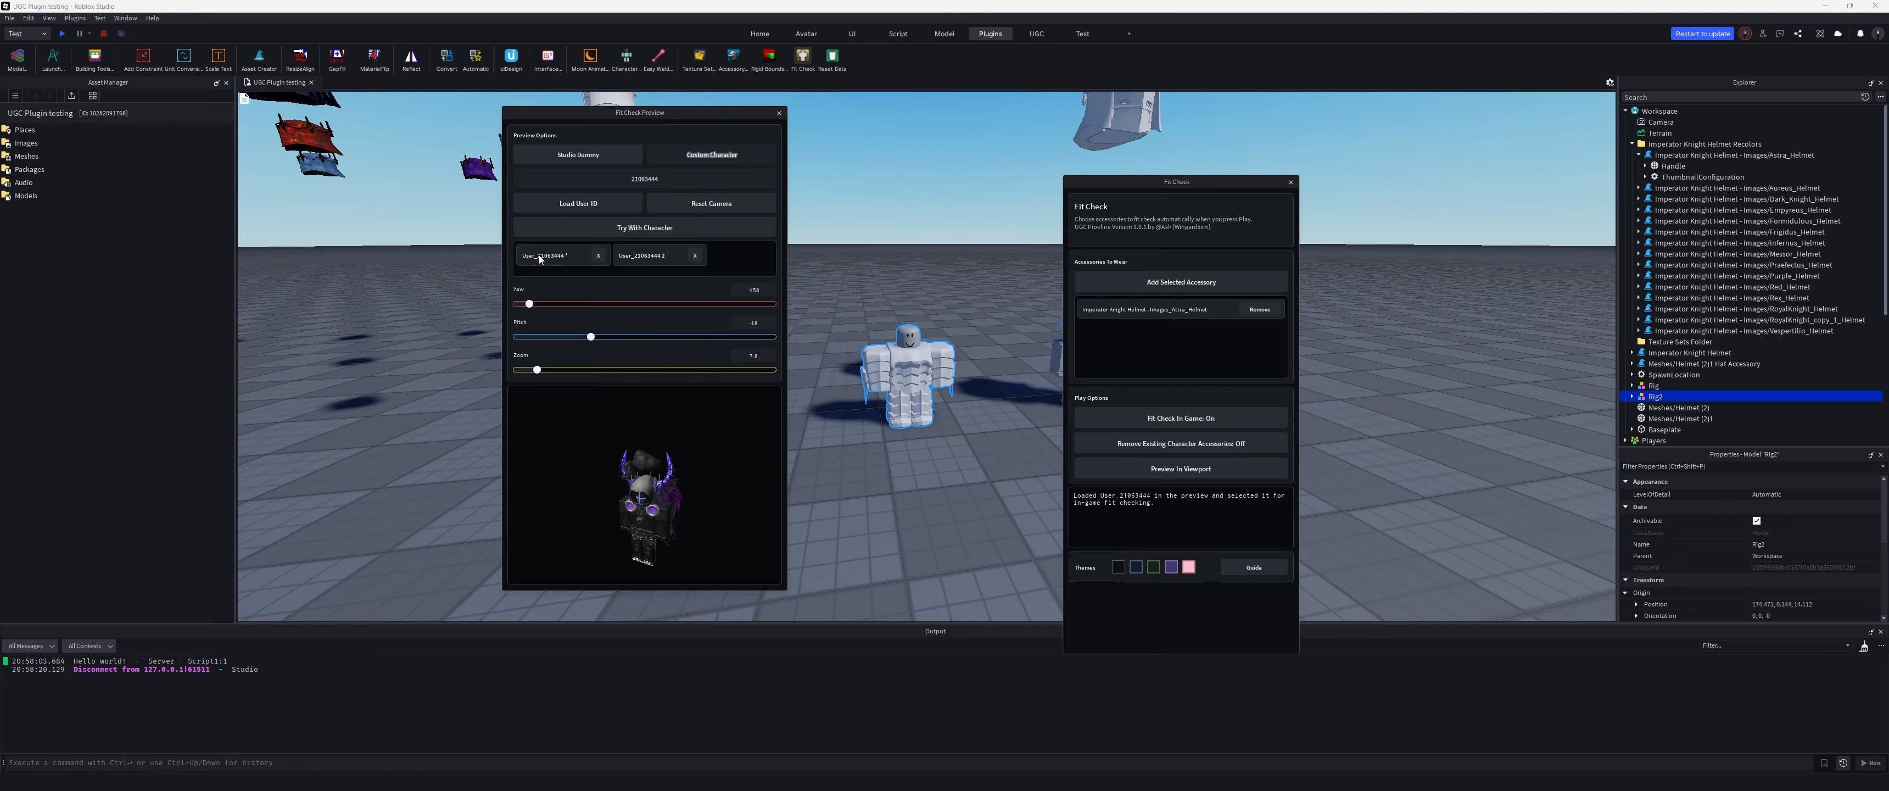
pyautogui.click(61, 33)
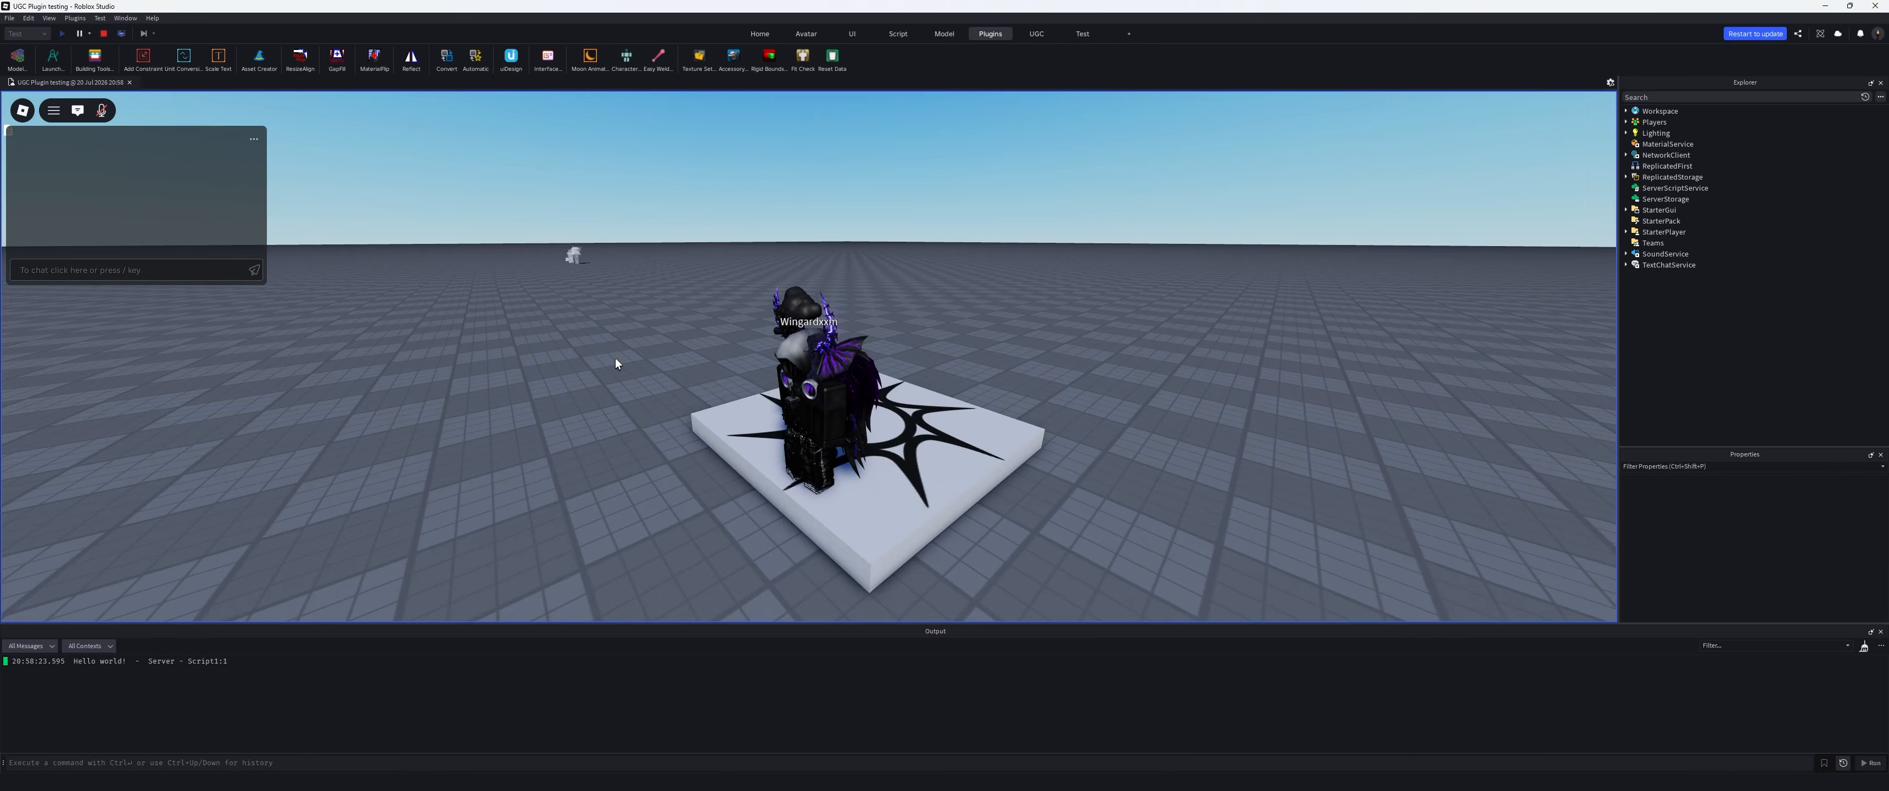
pyautogui.hotkey('shift', 'F5')
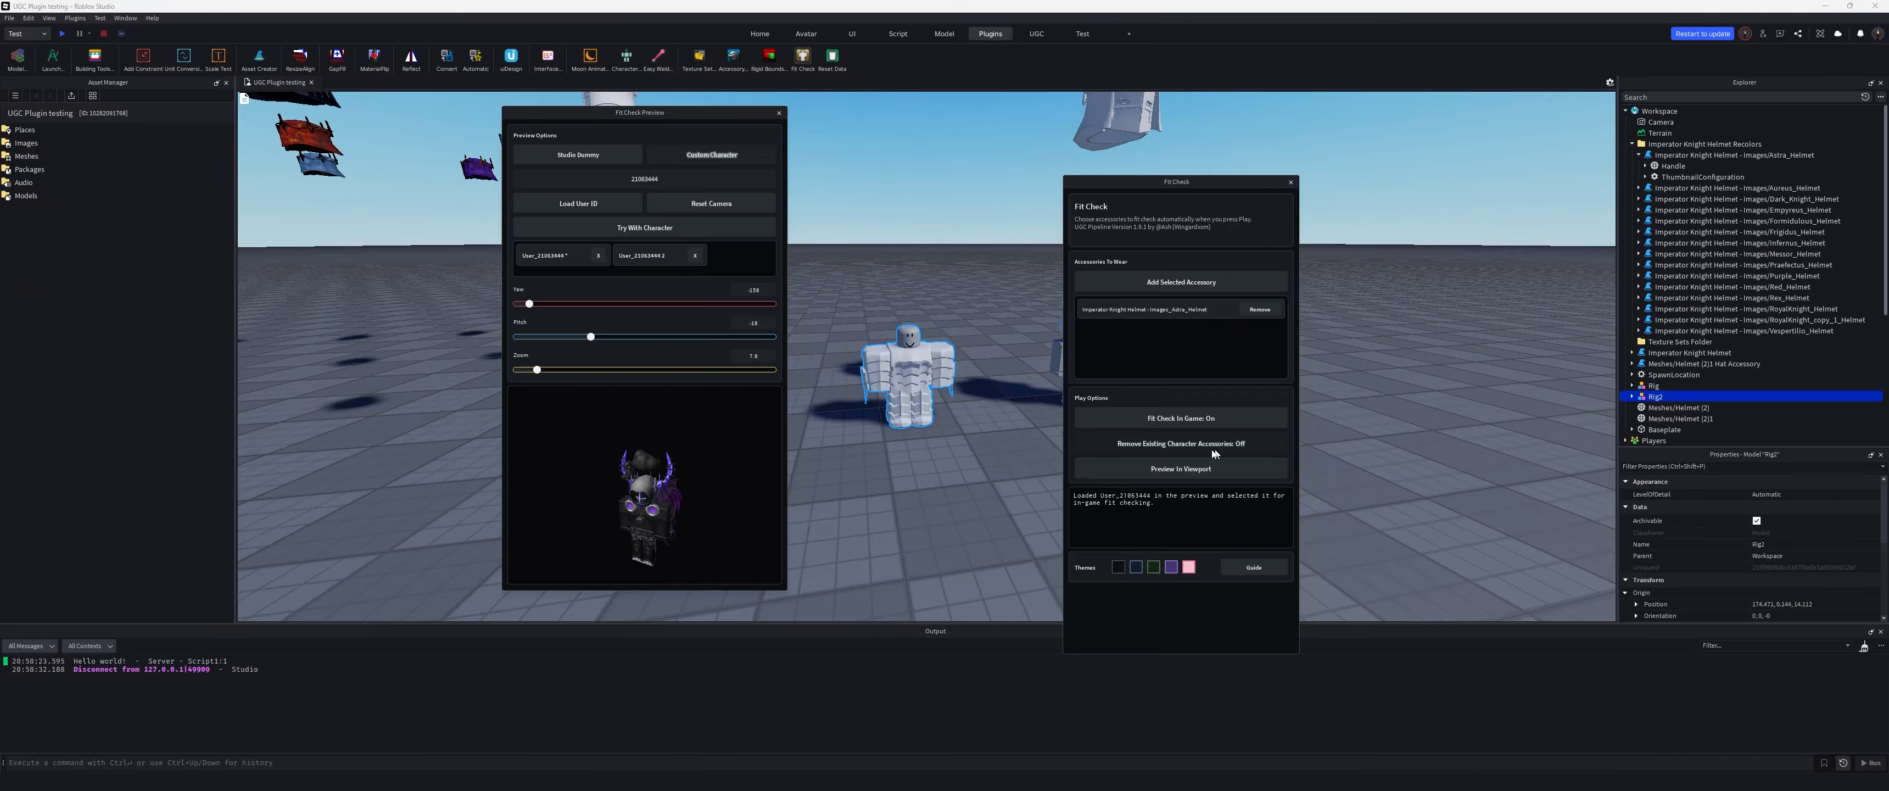
# Turn on removal of existing character accessories and playtest the helmet on the first saved character.
pyautogui.click(1232, 443)
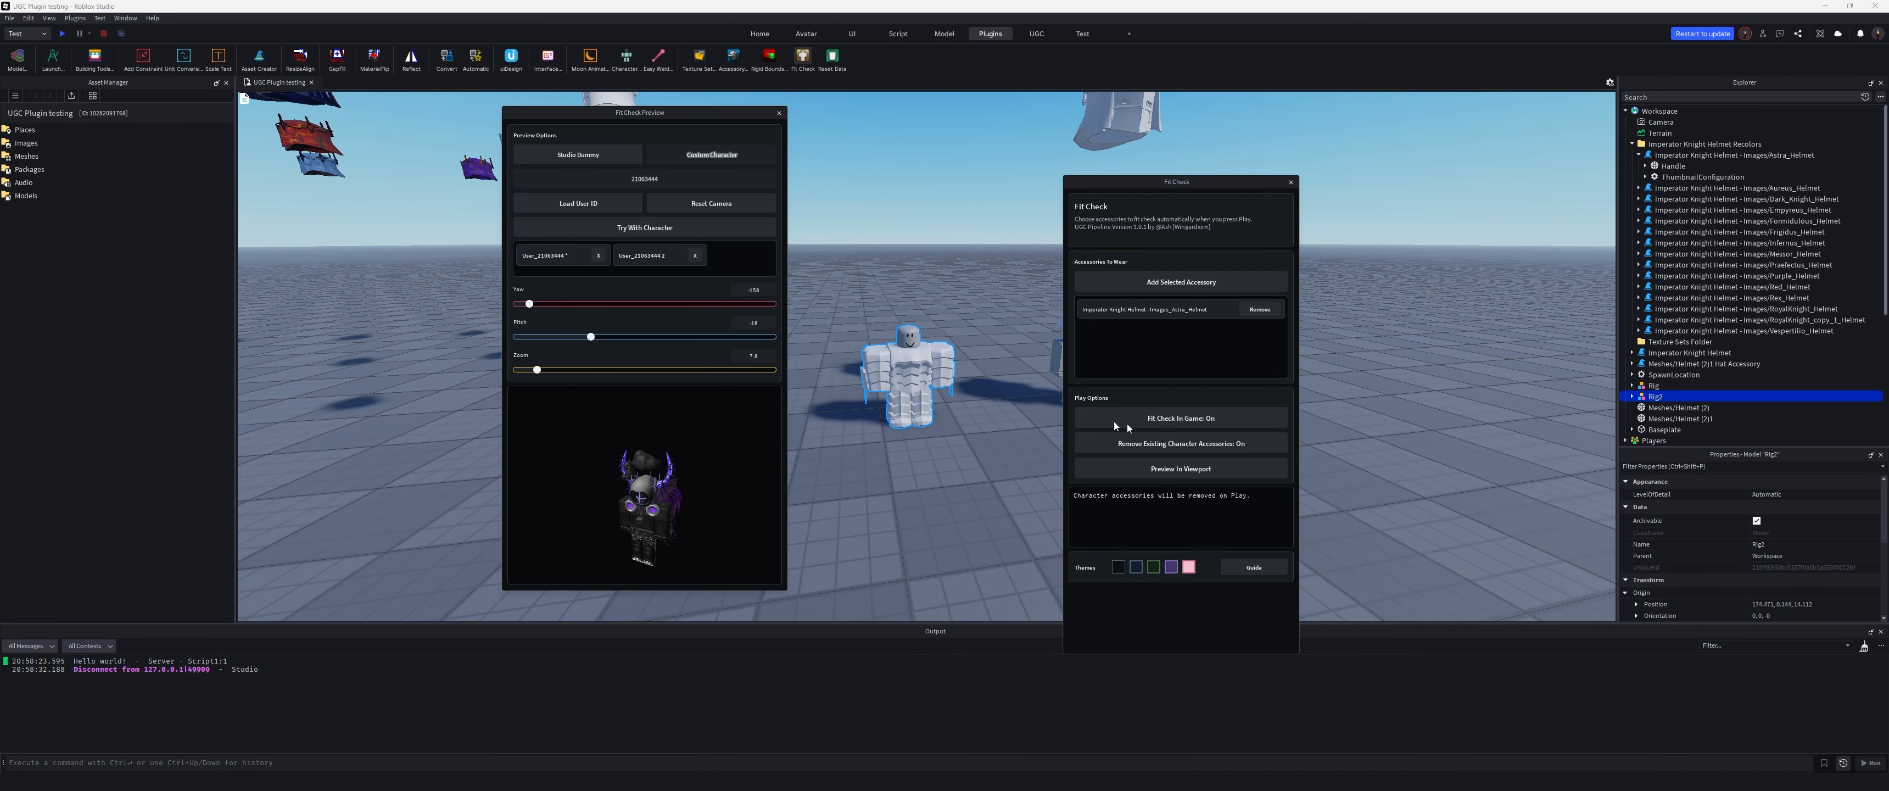
pyautogui.click(61, 34)
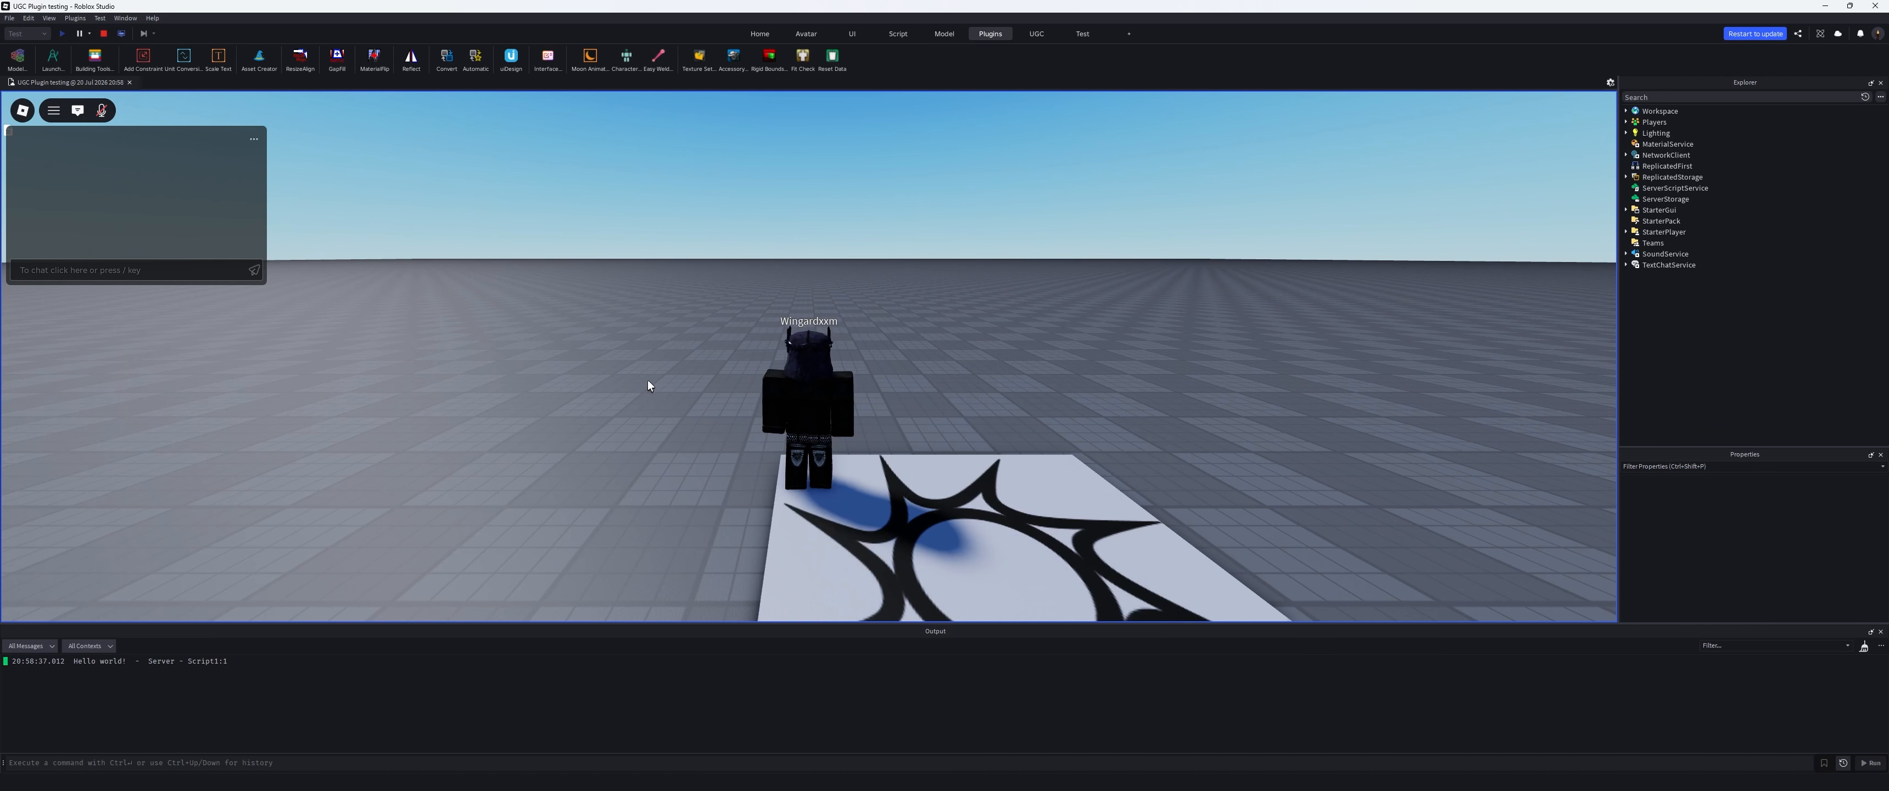
pyautogui.moveTo(649, 401); pyautogui.dragTo(650, 401, button='right')
pyautogui.press('s')
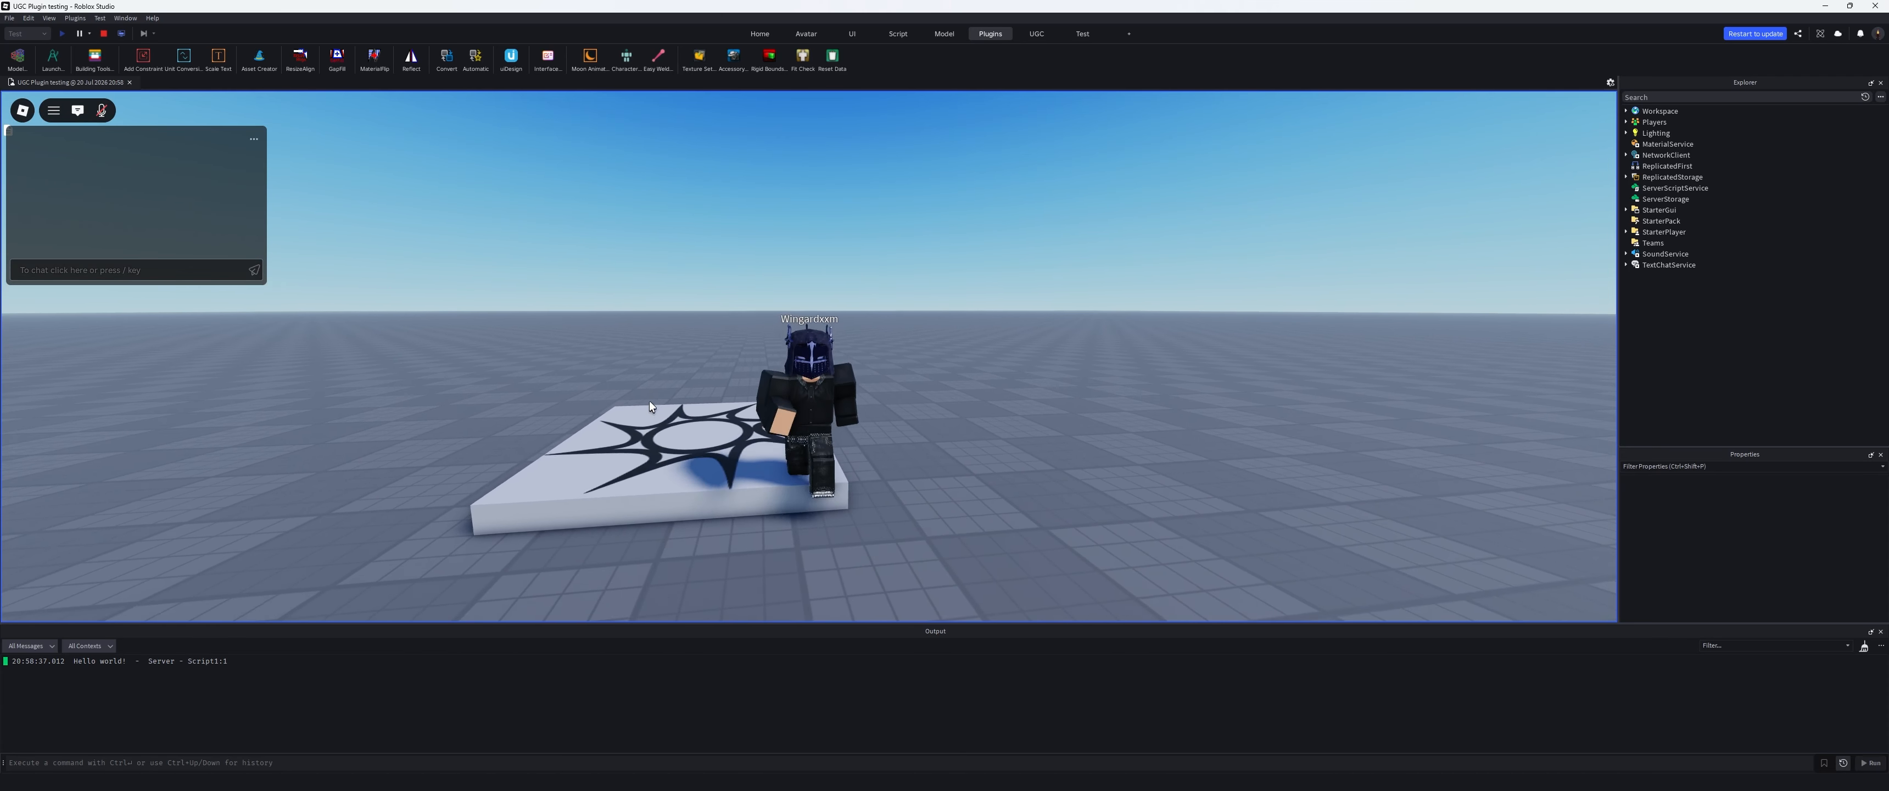
pyautogui.press('w')
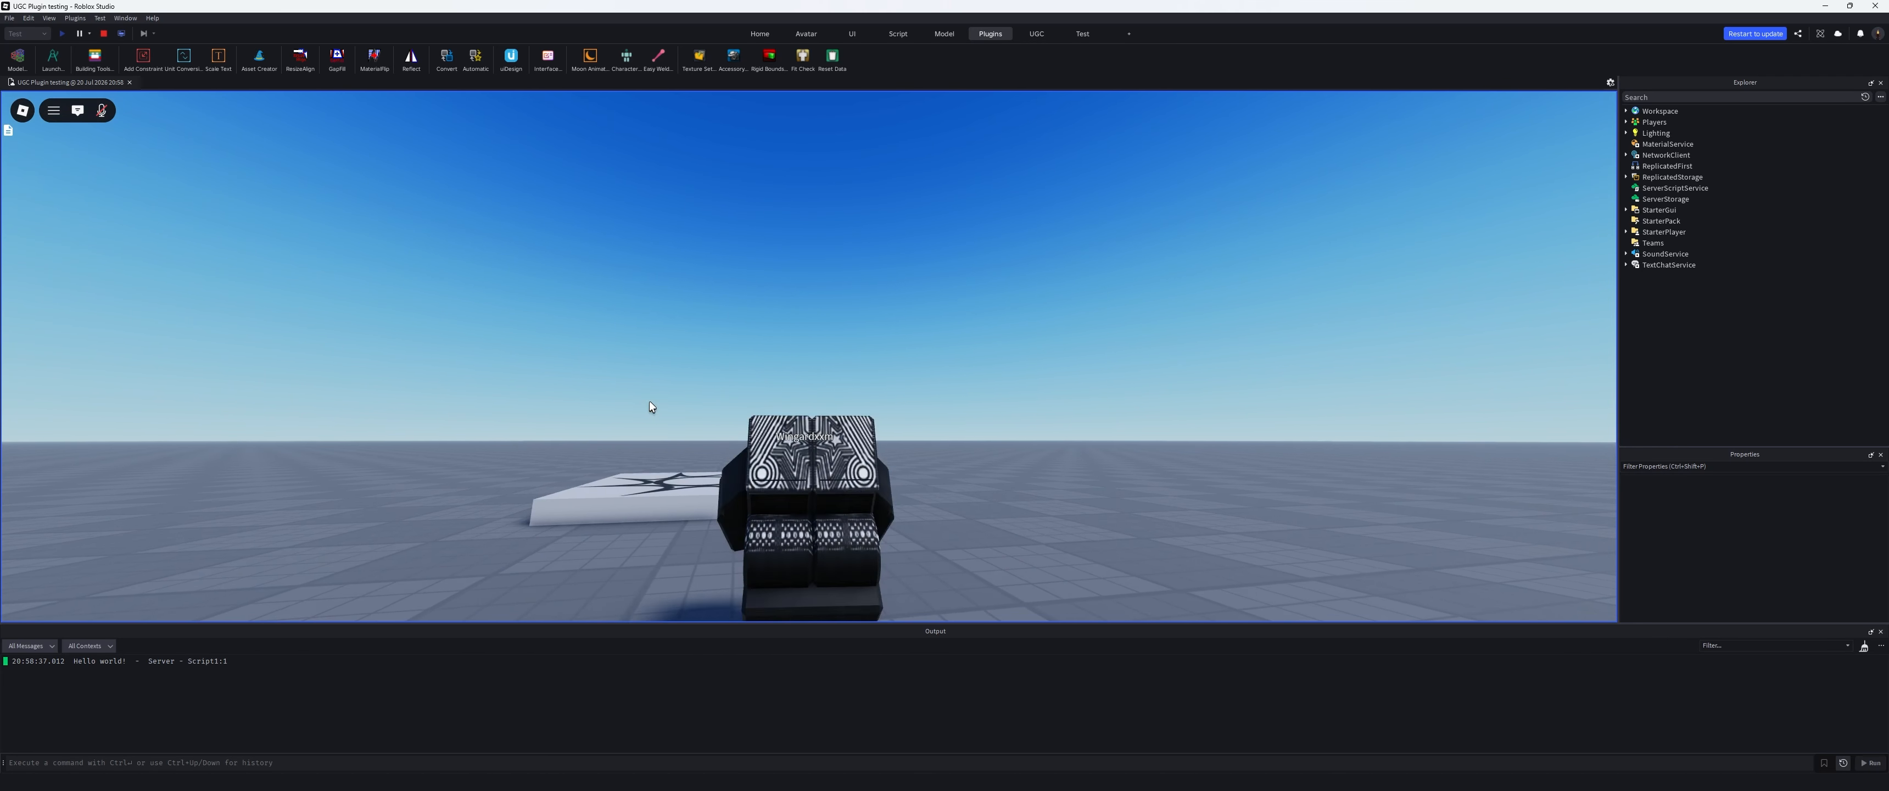